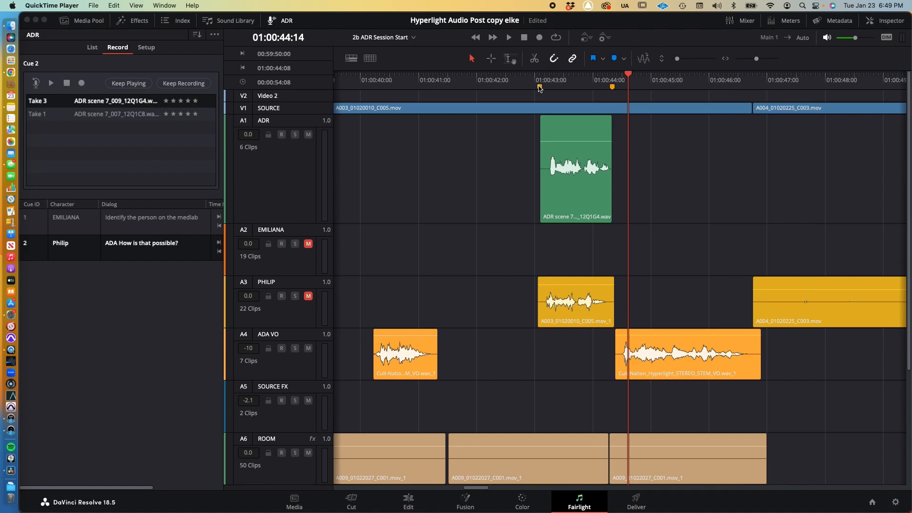
# Activate DaVinci Resolve and zoom the timeline out to the whole session, then back in around the playhead
pyautogui.click(491, 202)
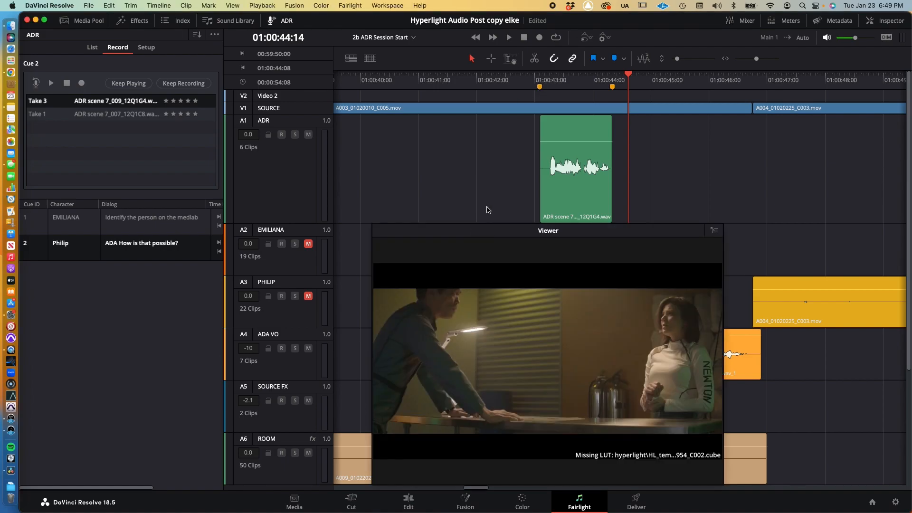
pyautogui.hotkey('shift', 'z')
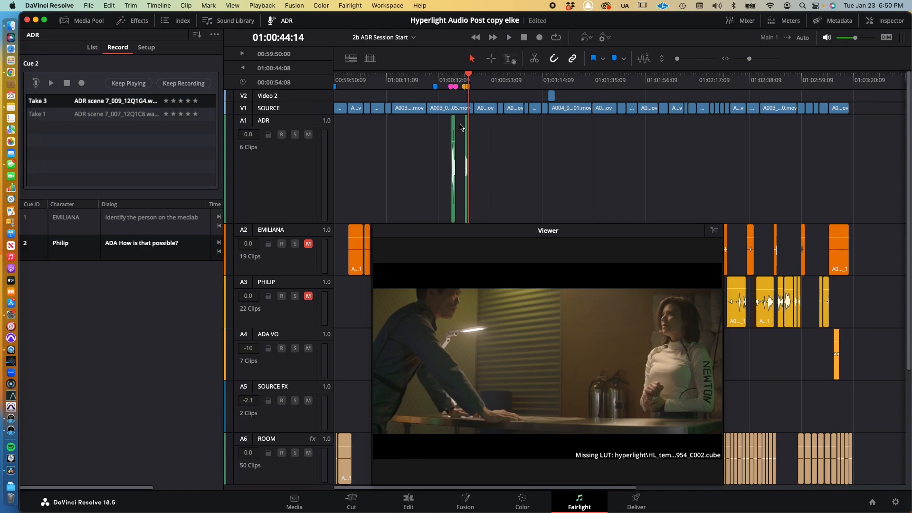
pyautogui.hotkey('shift', 'z')
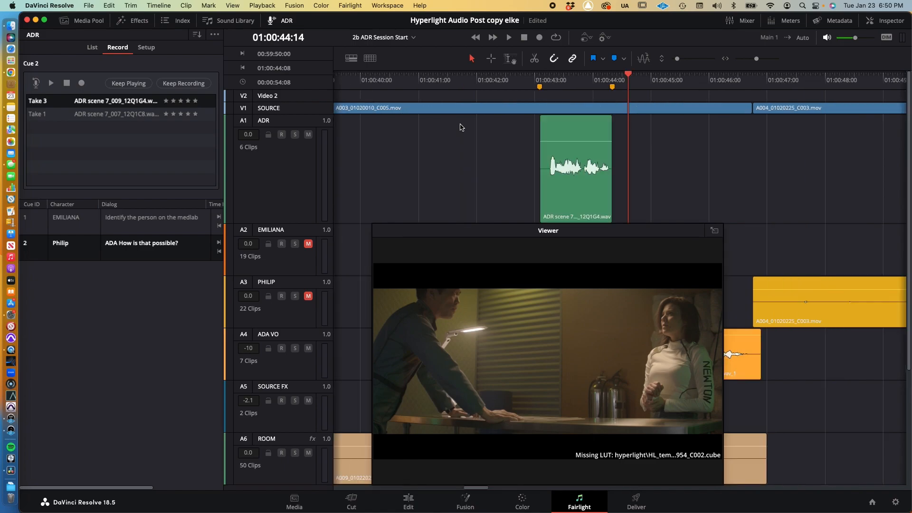
# Zoom out to the whole session, close the floating viewer, and toggle the level meters on and off
pyautogui.hotkey('shift', 'z')
pyautogui.hotkey('shift', 'z')
pyautogui.click(715, 232)
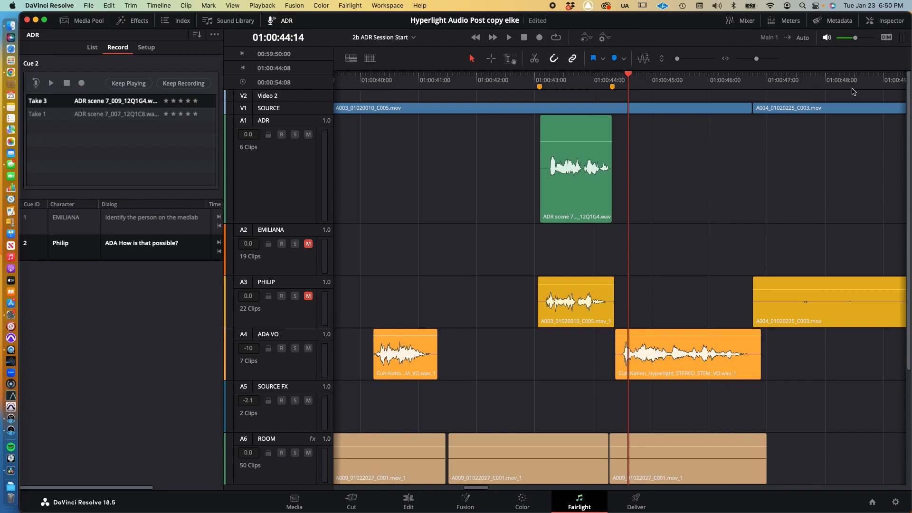
pyautogui.click(791, 21)
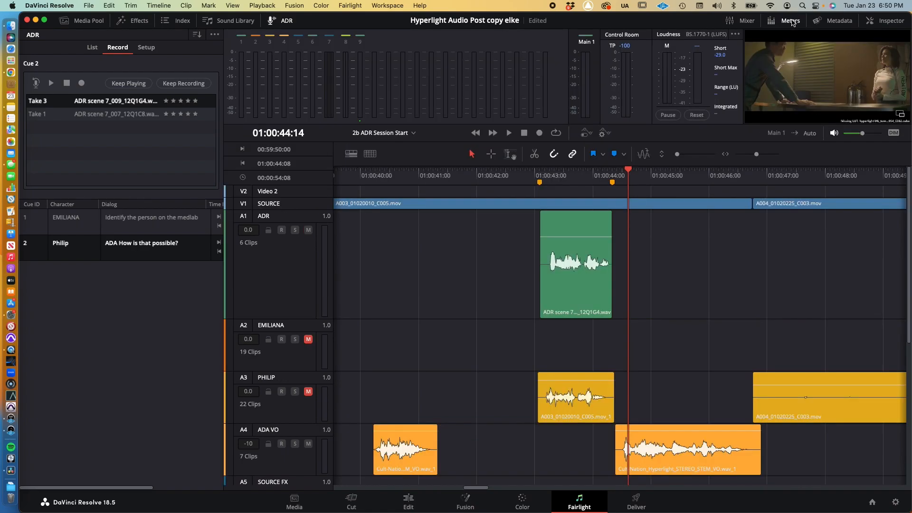
pyautogui.click(791, 21)
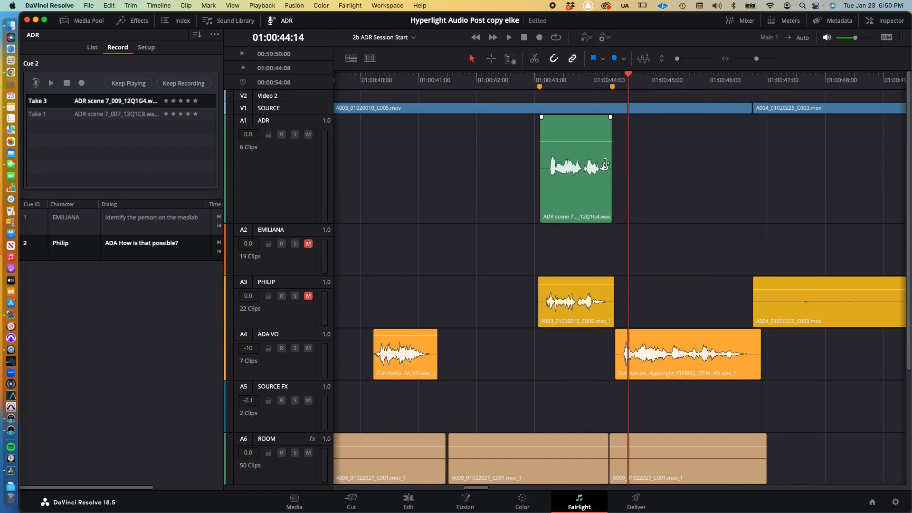
# Select both ADR take clips and close the ADR recording panel
pyautogui.hscroll(-5, 589, 128)
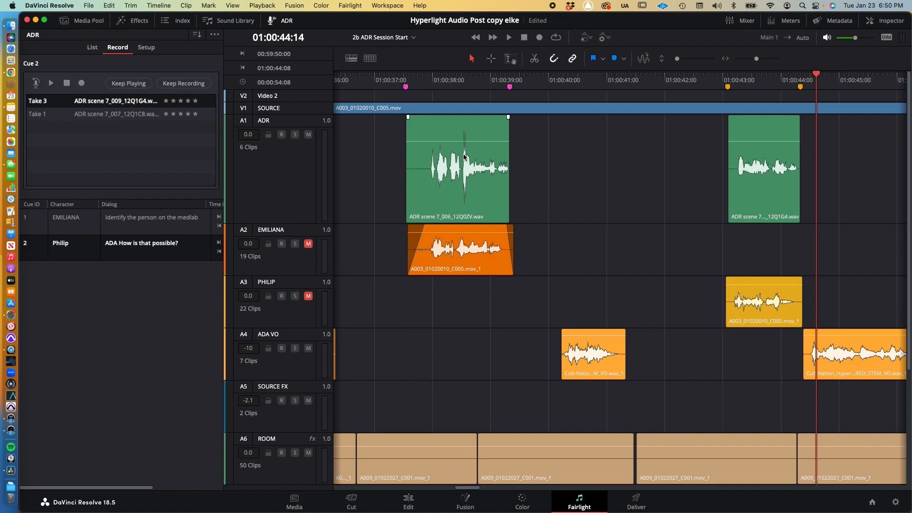
pyautogui.click(755, 161)
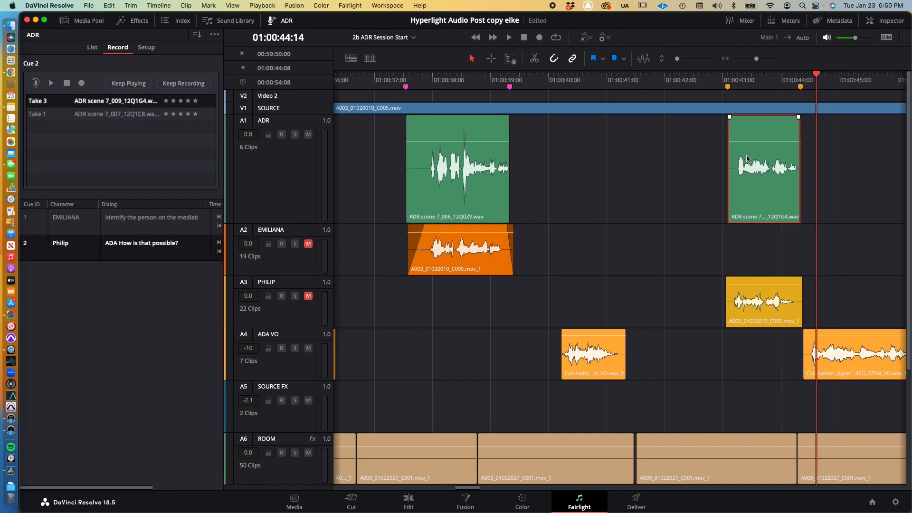
pyautogui.click(501, 160)
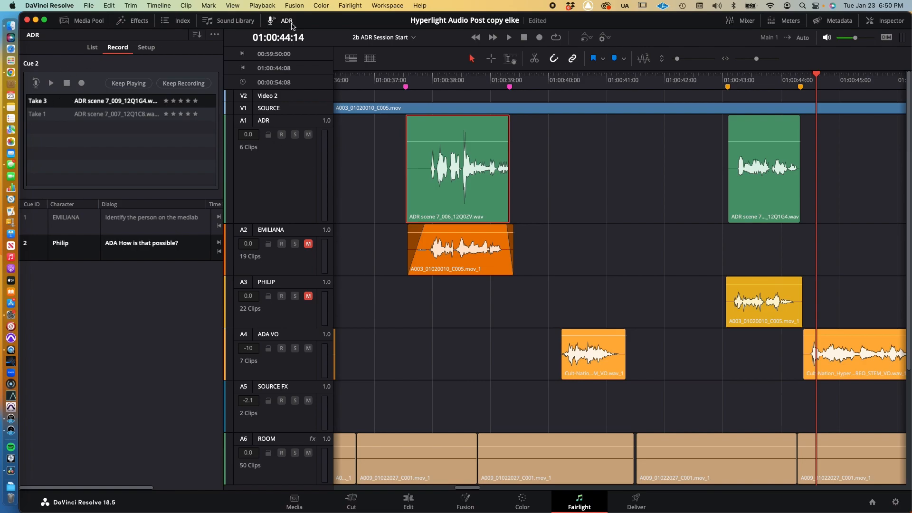
pyautogui.click(287, 21)
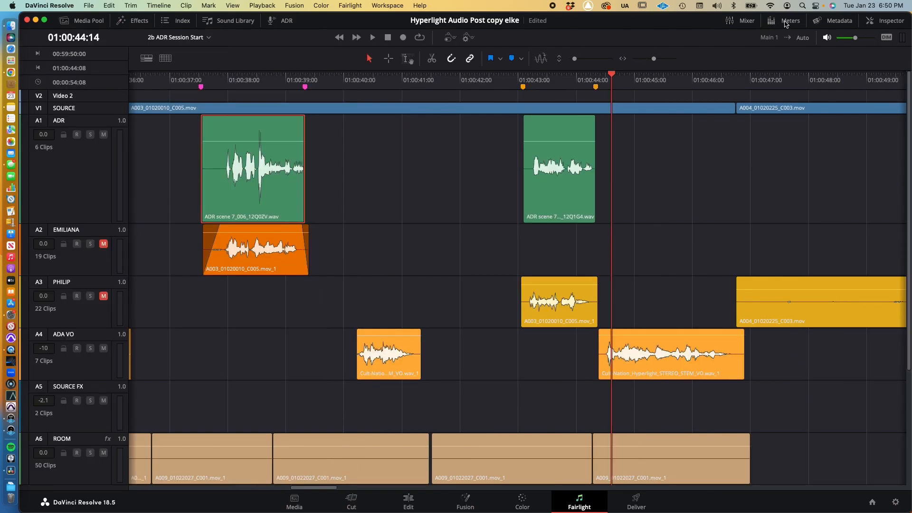
# Show the Mixer and play the first ADR line from the first marker
pyautogui.click(751, 22)
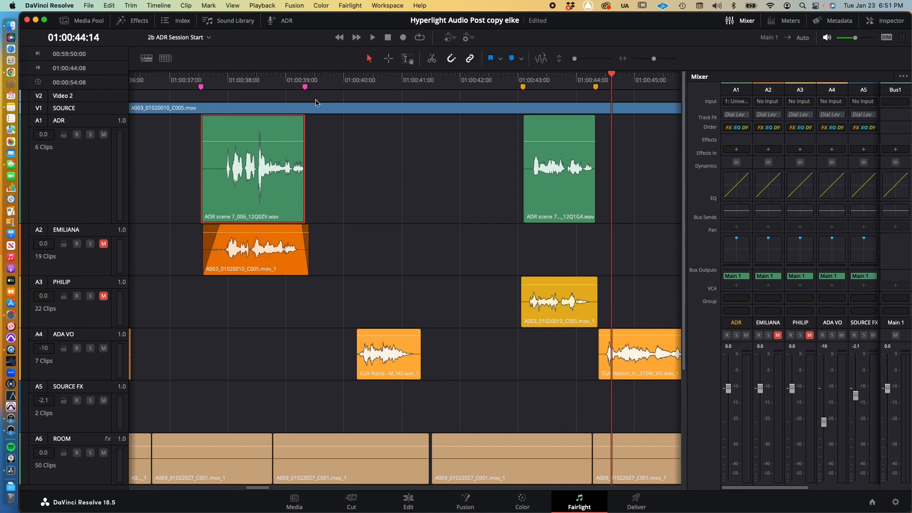
pyautogui.hotkey('shift', 'Up')
pyautogui.hotkey('shift', 'Up')
pyautogui.hotkey('shift', 'Up')
pyautogui.hotkey('shift', 'Up')
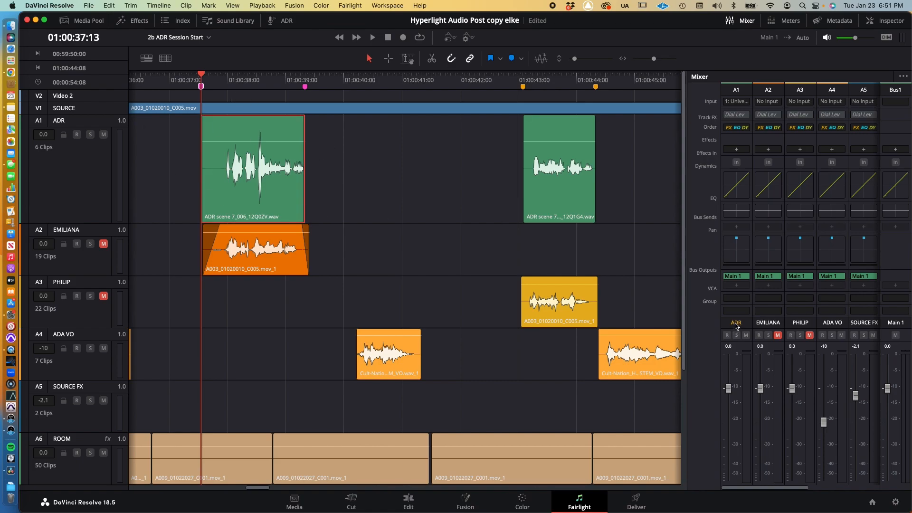
pyautogui.press('space')
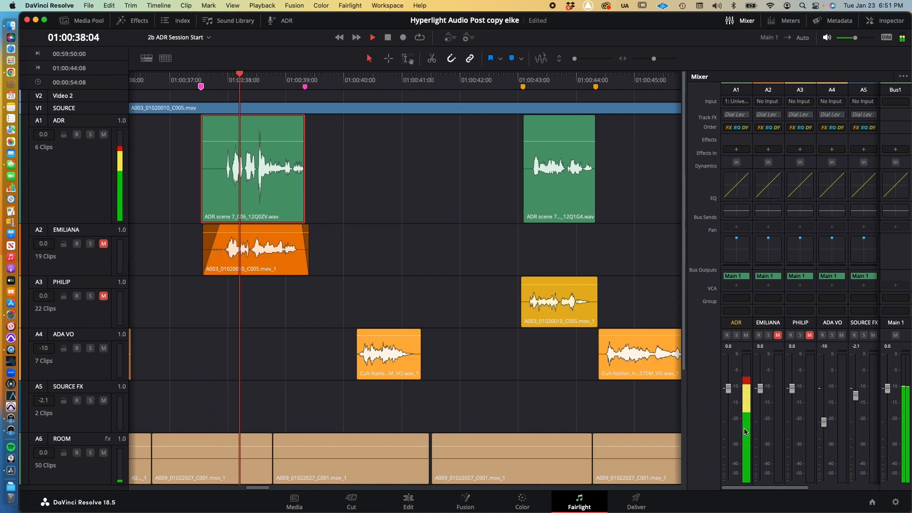
pyautogui.press('space')
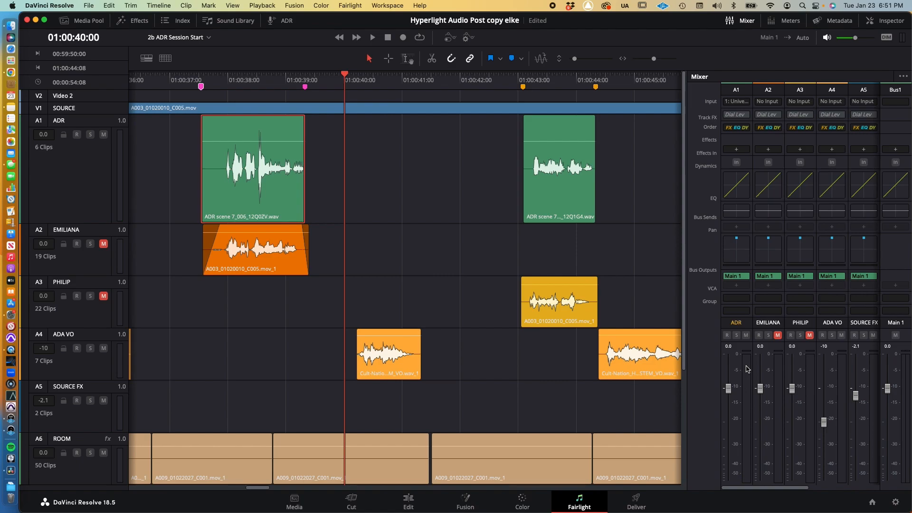
# Play the second ADR line from the marker at 01:00:43:02
pyautogui.hotkey('shift', 'Up')
pyautogui.hotkey('shift', 'Down')
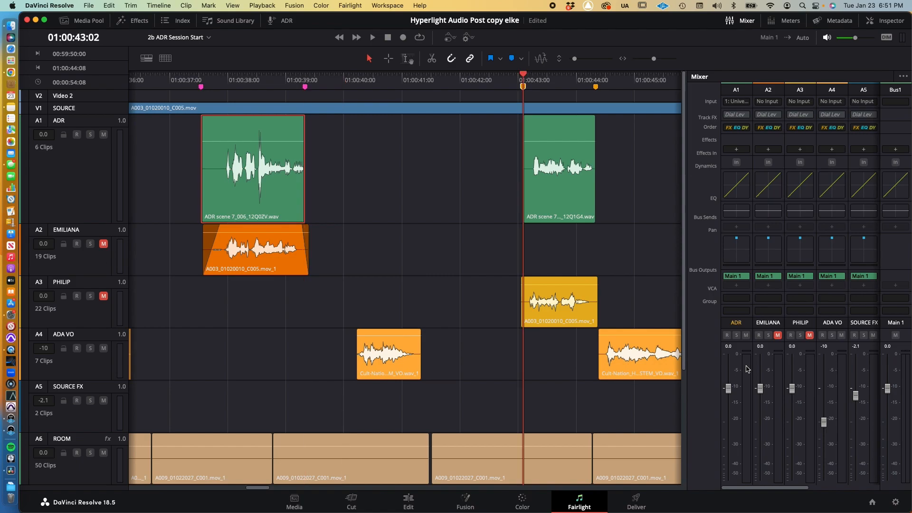
pyautogui.press('space')
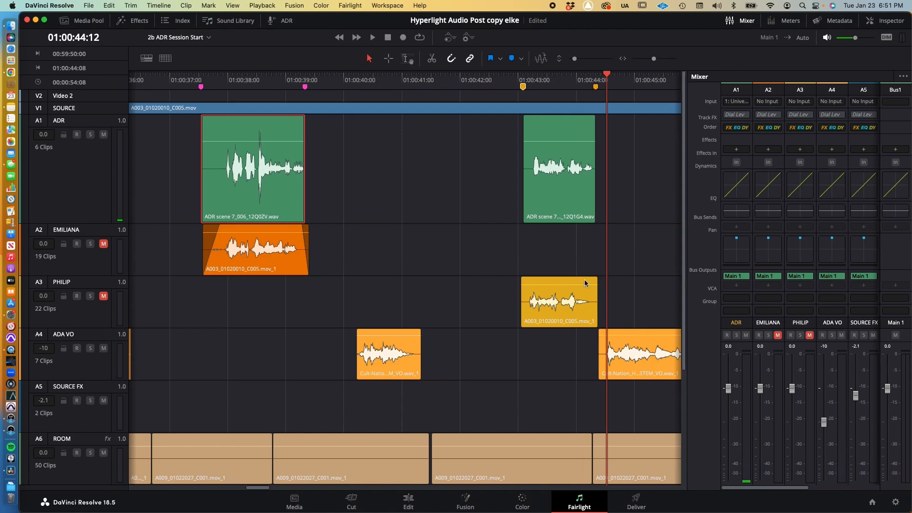
# Raise the second ADR clip's volume by 0.6 dB, save, and replay the line from 01:00:43:02
pyautogui.moveTo(559, 141); pyautogui.dragTo(559, 137)
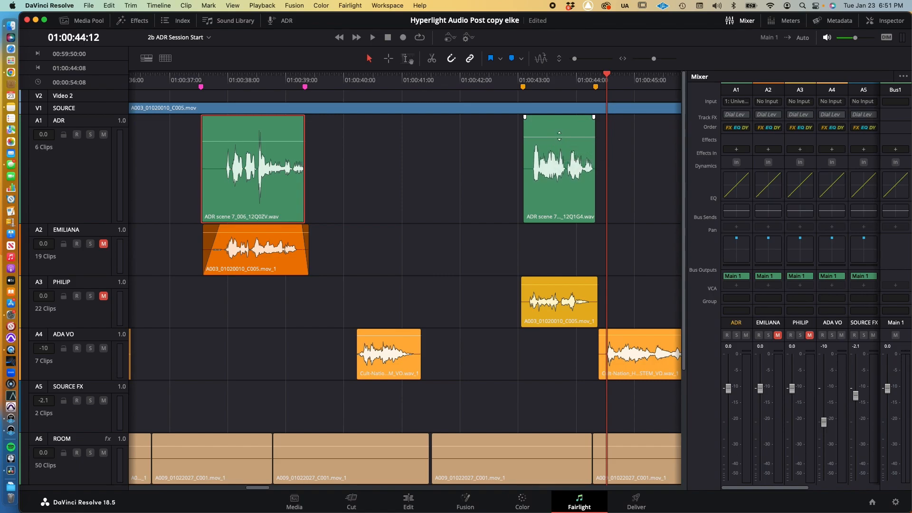
pyautogui.press('super+s')
pyautogui.hotkey('shift', 'Up')
pyautogui.hotkey('shift', 'Up')
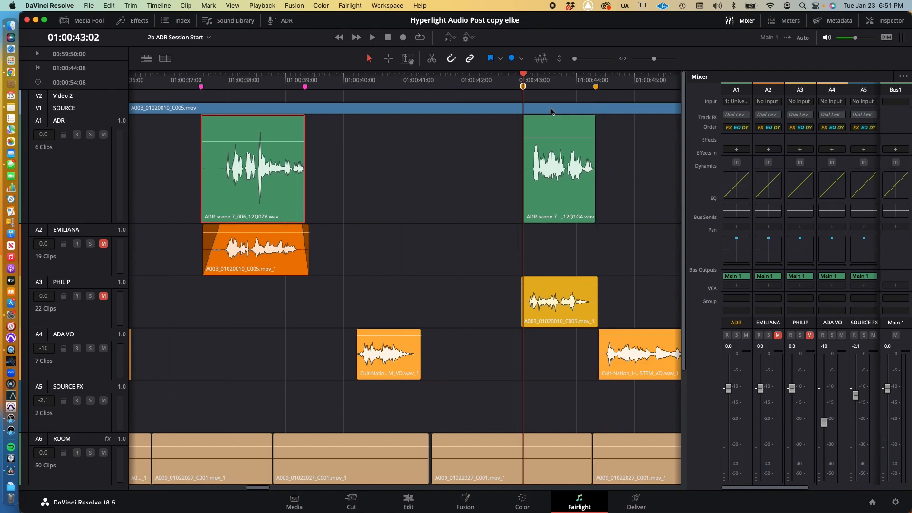
pyautogui.press('space')
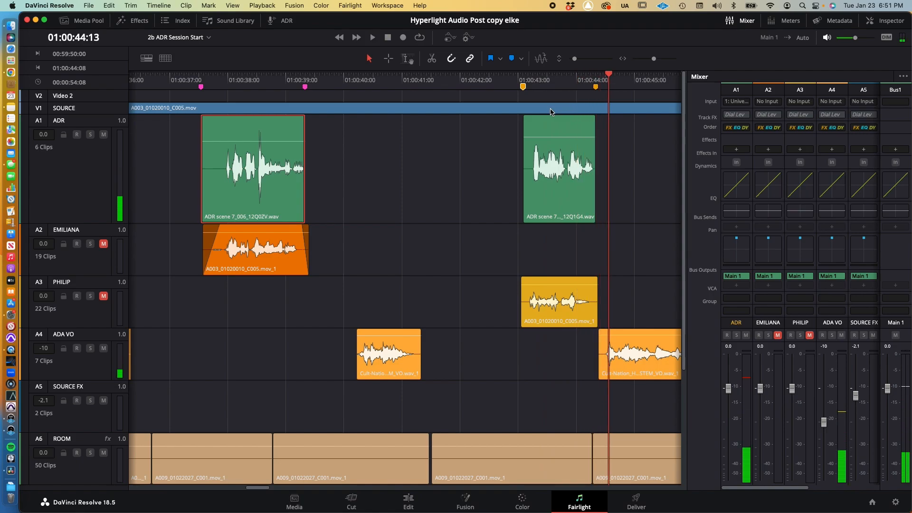
# Raise the clip volume slightly more, save, and play the scene from the 01:00:37:13 marker
pyautogui.hscroll(-2, 551, 112)
pyautogui.moveTo(570, 135); pyautogui.dragTo(570, 134)
pyautogui.hotkey('shift', 'Up')
pyautogui.hotkey('shift', 'Up')
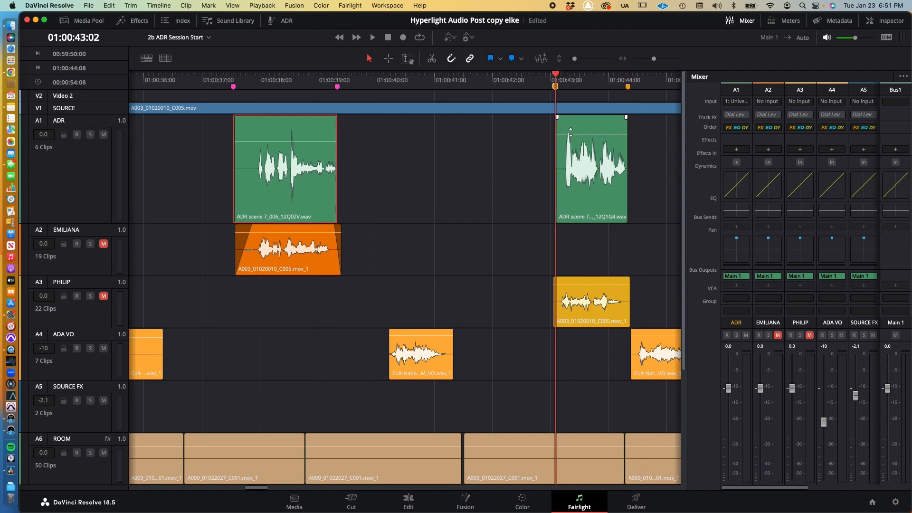
pyautogui.press('space')
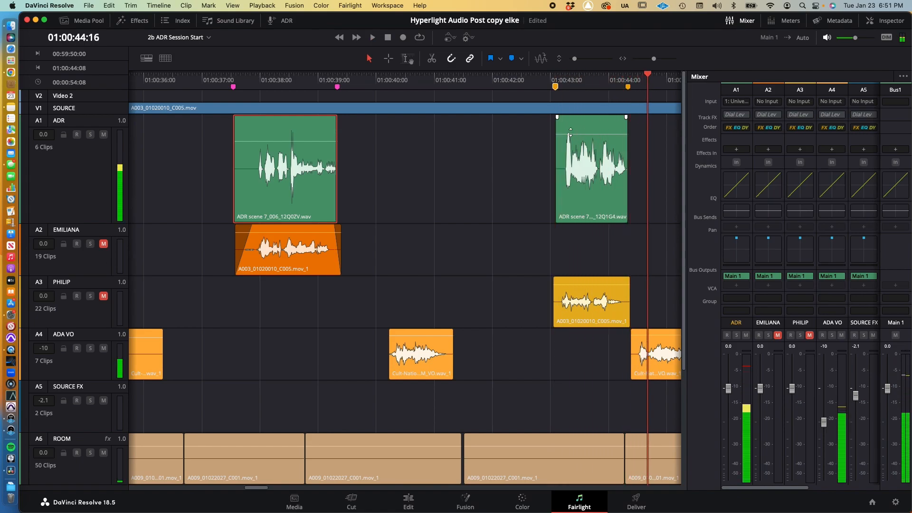
pyautogui.press('cmd+s')
pyautogui.hotkey('shift', 'Up')
pyautogui.hotkey('shift', 'Up')
pyautogui.hotkey('shift', 'Up')
pyautogui.hotkey('shift', 'Up')
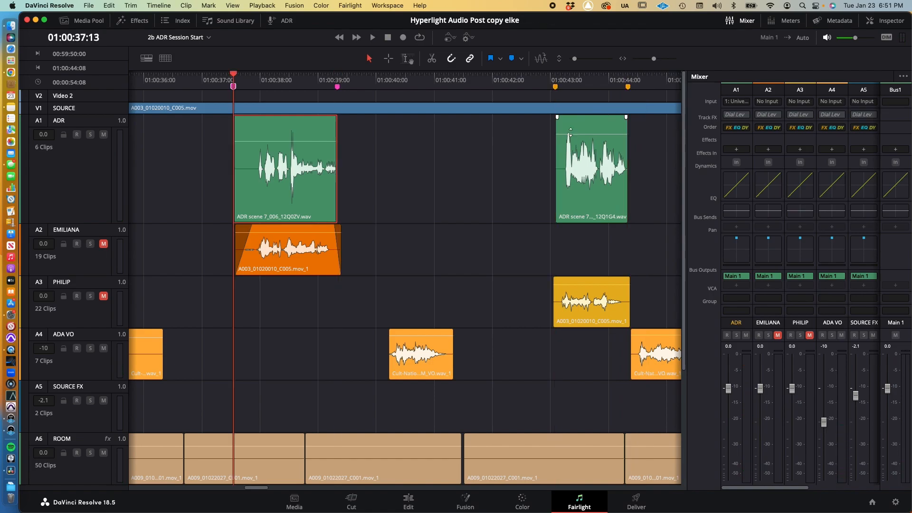
pyautogui.press('space')
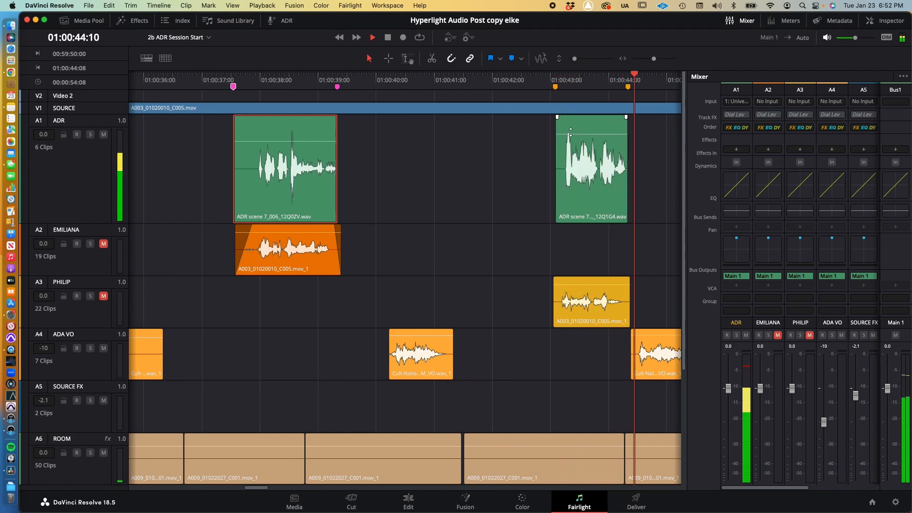
pyautogui.press('space')
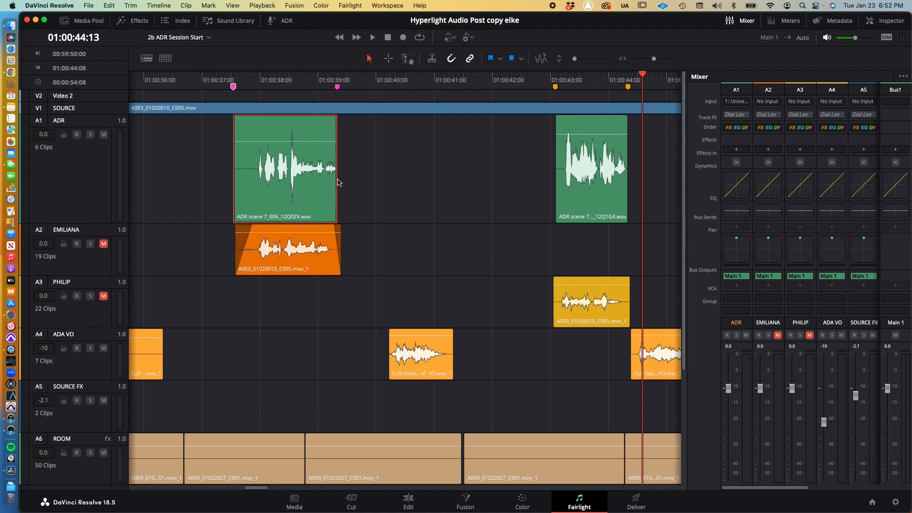
# Trim the first ADR clip's start later and Cut the small leftover clip from the ADR track
pyautogui.moveTo(235, 210); pyautogui.dragTo(255, 212)
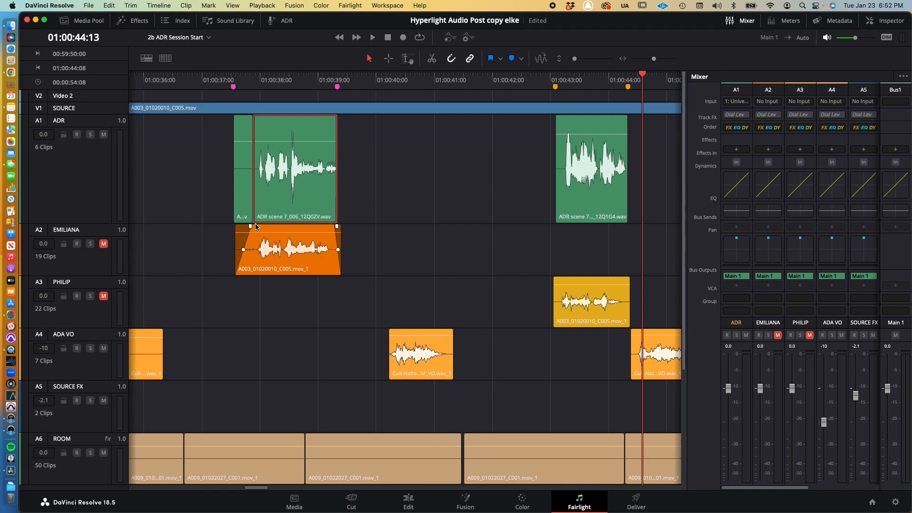
pyautogui.click(245, 216)
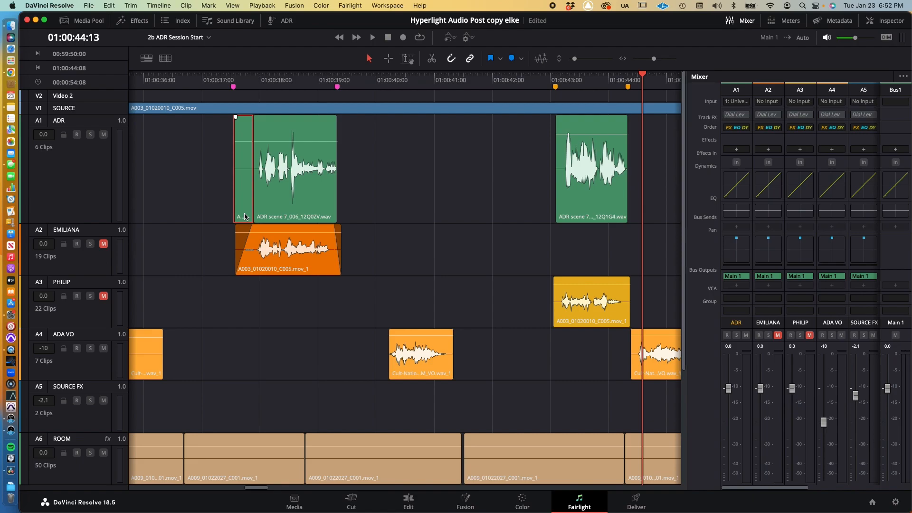
pyautogui.click(245, 217)
pyautogui.press('BackSpace')
pyautogui.click(245, 217)
pyautogui.rightClick(245, 217)
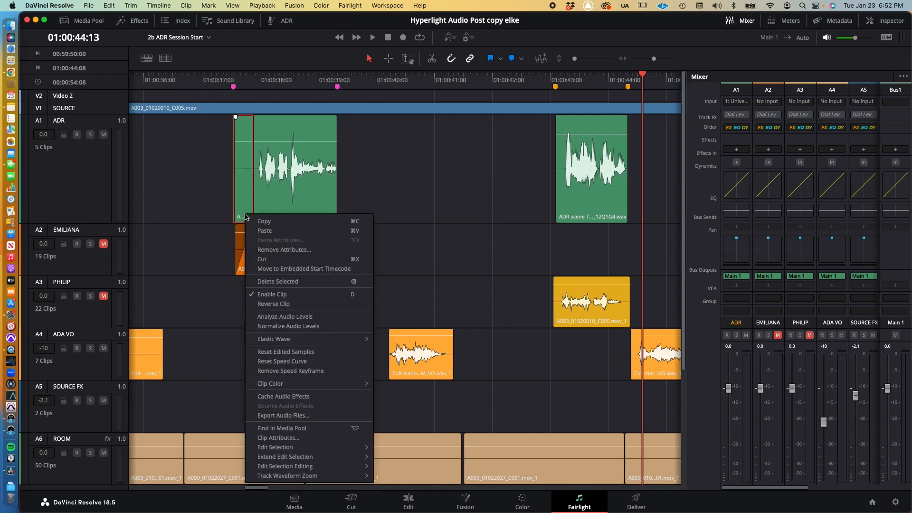
pyautogui.click(261, 259)
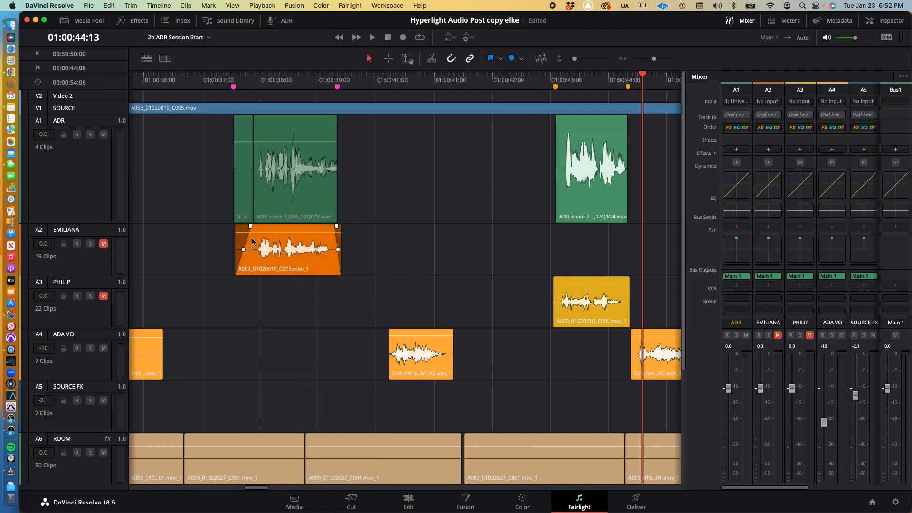
# Save, then trial-extend the short clip before ADR scene 7_006 leftward and undo it
pyautogui.click(294, 166)
pyautogui.click(242, 168)
pyautogui.press('super+s')
pyautogui.moveTo(242, 164); pyautogui.dragTo(225, 165)
pyautogui.press('super+z')
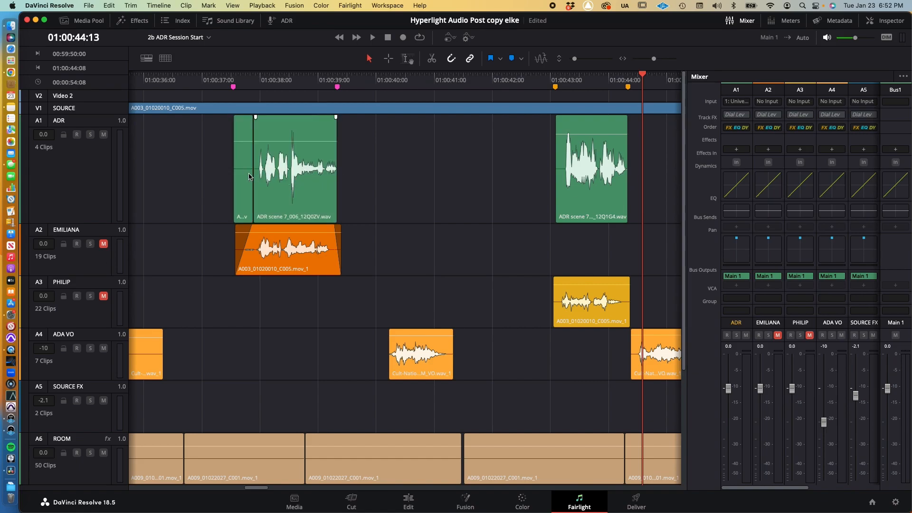
# Add fade-ins to the short ADR clip and the later ADR scene 7 clip, checking playback from the first marker
pyautogui.moveTo(235, 116); pyautogui.dragTo(247, 117)
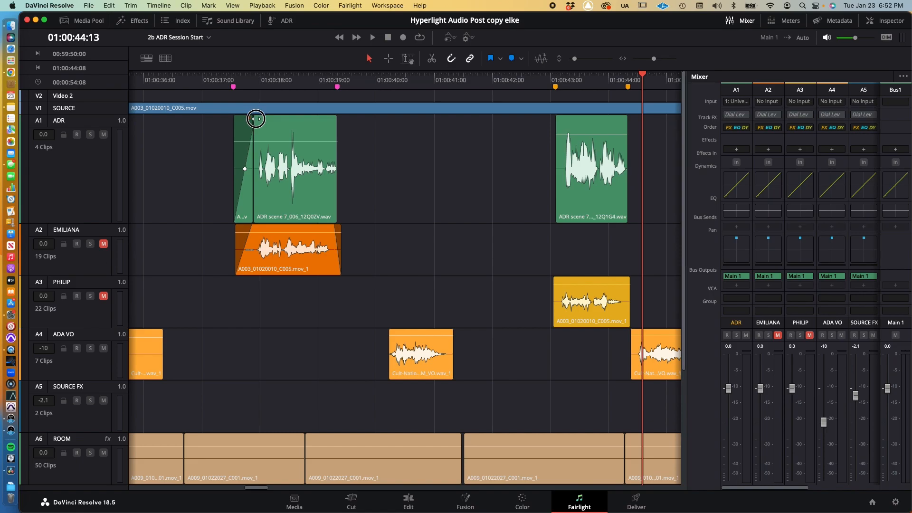
pyautogui.click(233, 88)
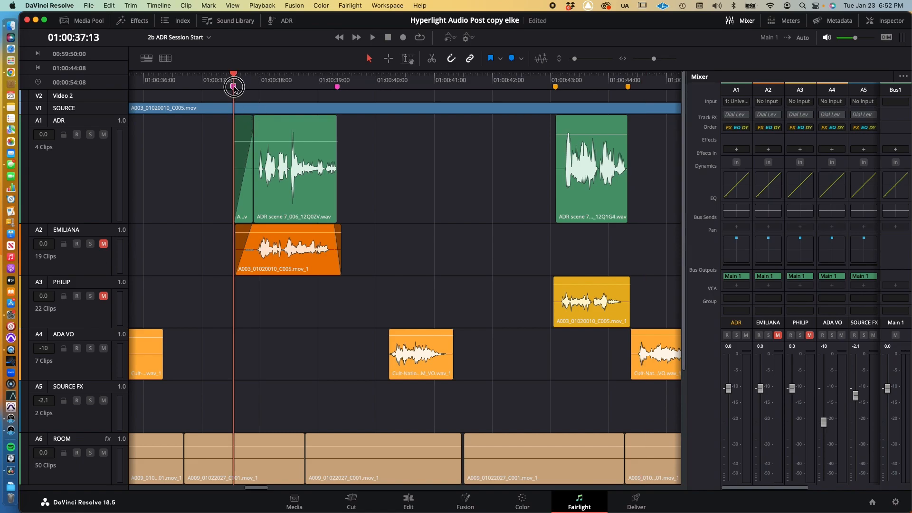
pyautogui.press('space')
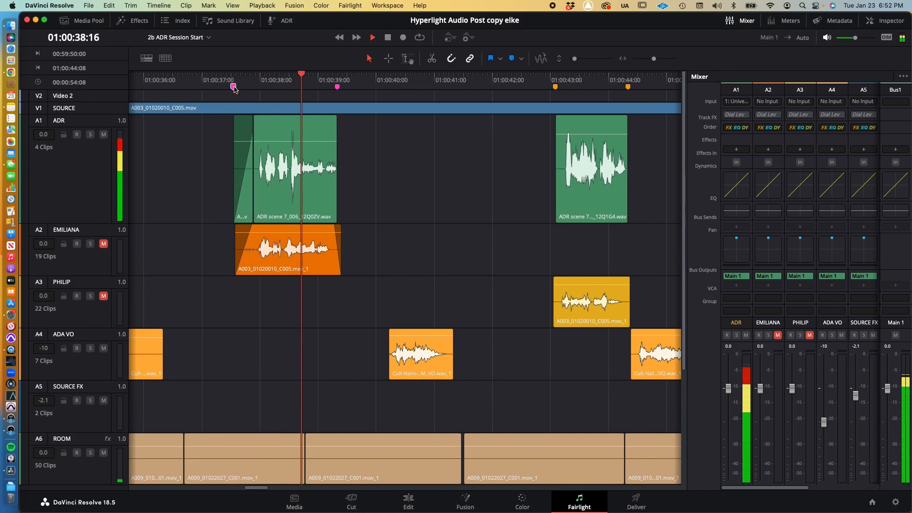
pyautogui.press('space')
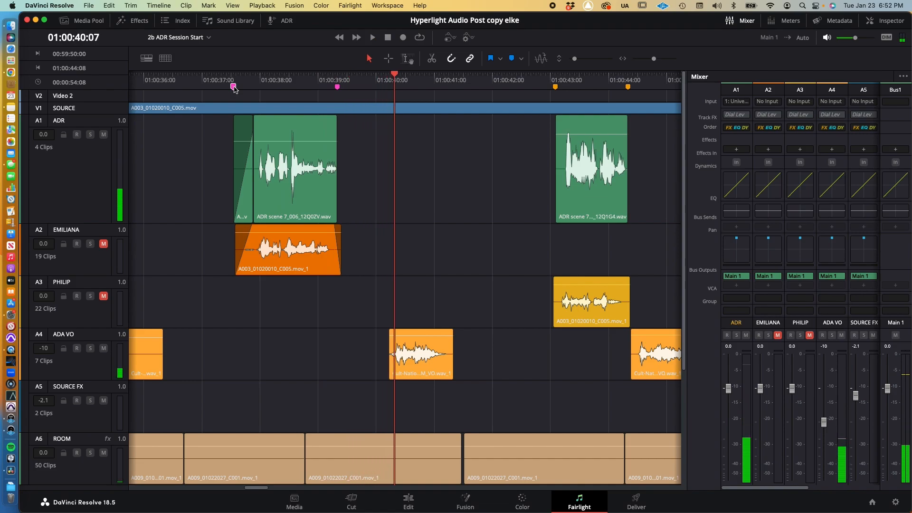
pyautogui.moveTo(557, 117); pyautogui.dragTo(565, 117)
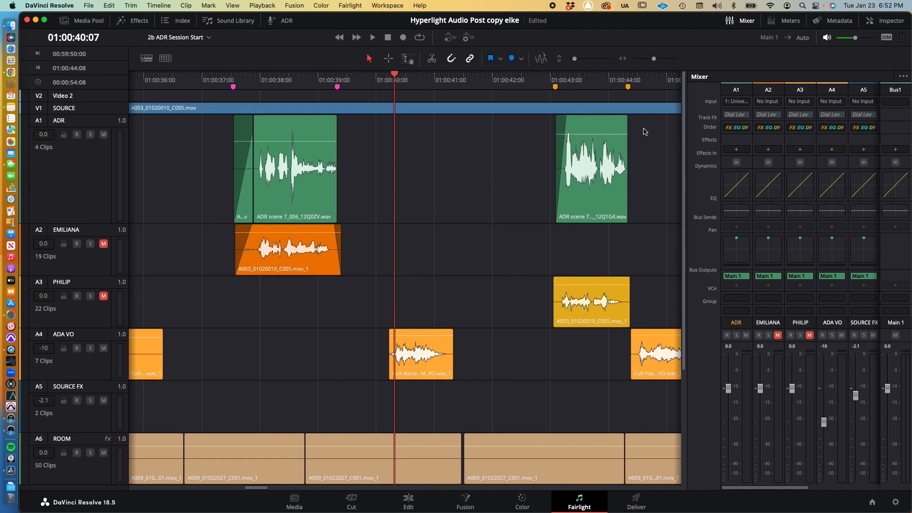
pyautogui.scroll(-1, 631, 143)
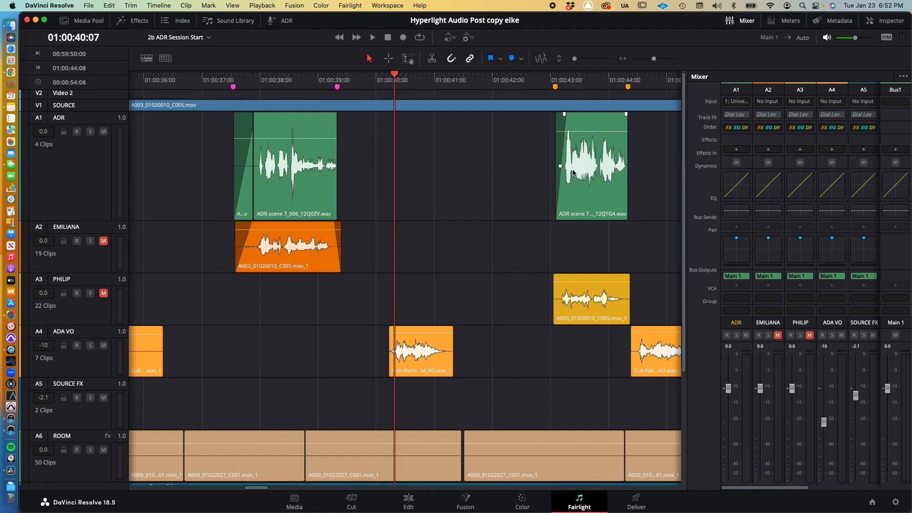
pyautogui.scroll(1, 601, 166)
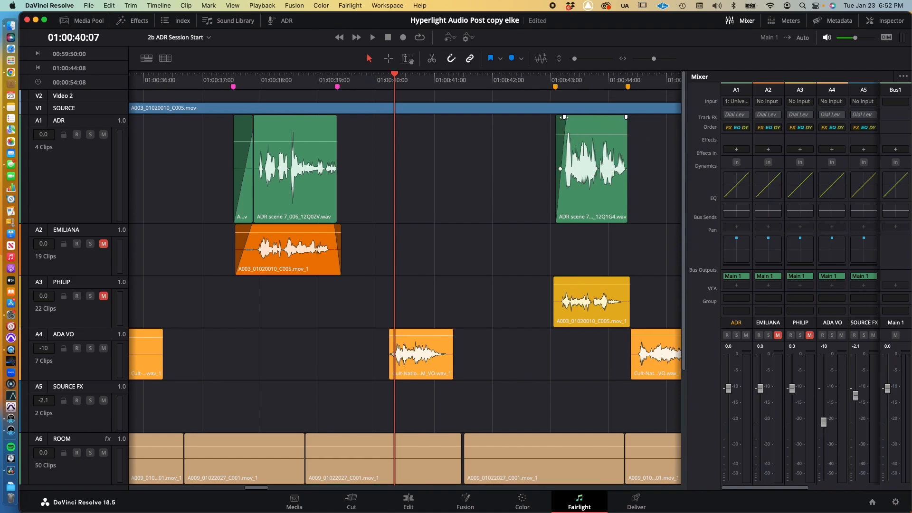
# Check the ADR track's Dynamics, then switch on its Equalizer and move the window off the clips
pyautogui.click(731, 189)
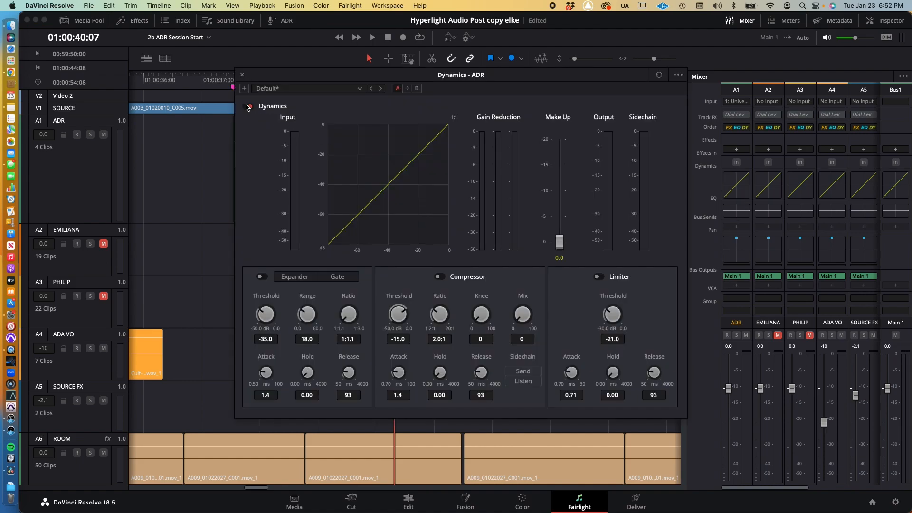
pyautogui.click(243, 76)
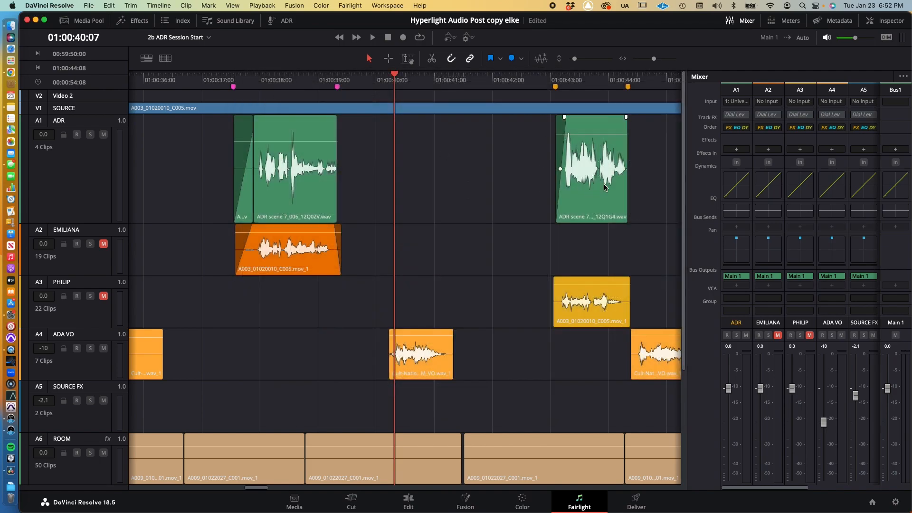
pyautogui.click(734, 212)
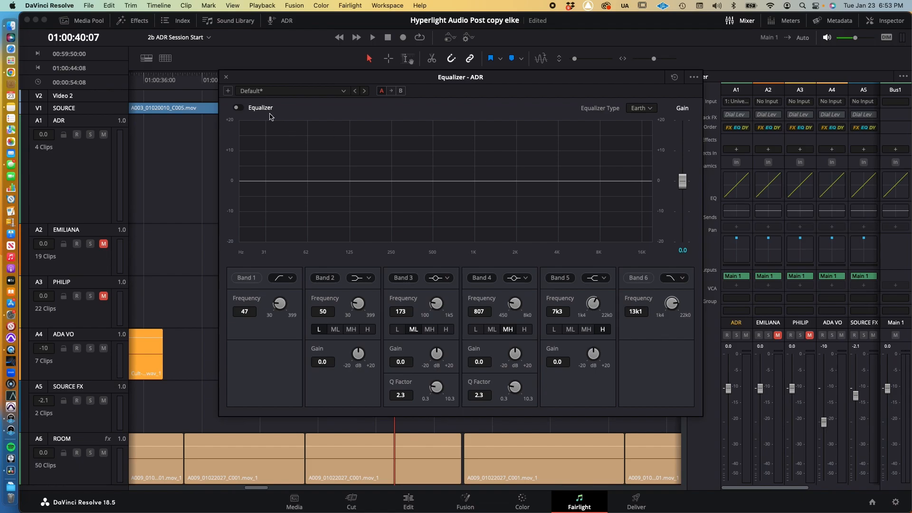
pyautogui.click(237, 108)
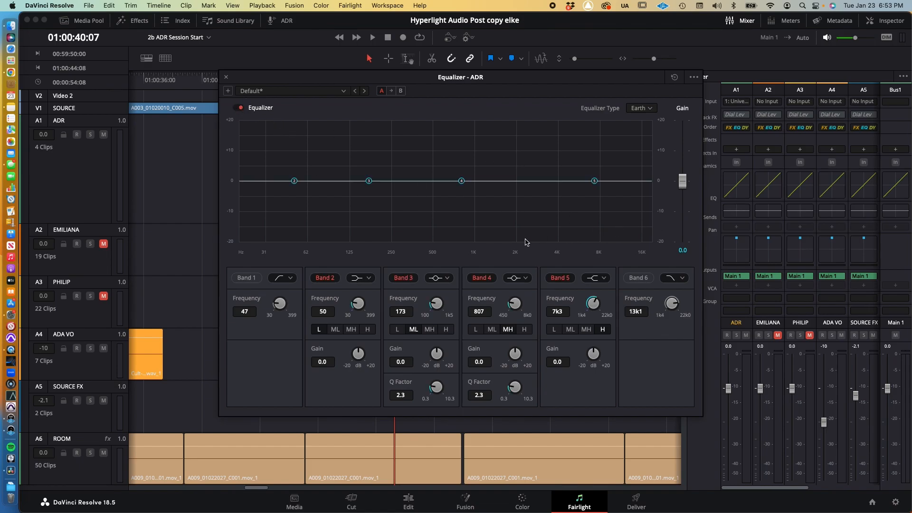
pyautogui.moveTo(294, 81); pyautogui.dragTo(391, 190)
pyautogui.click(279, 163)
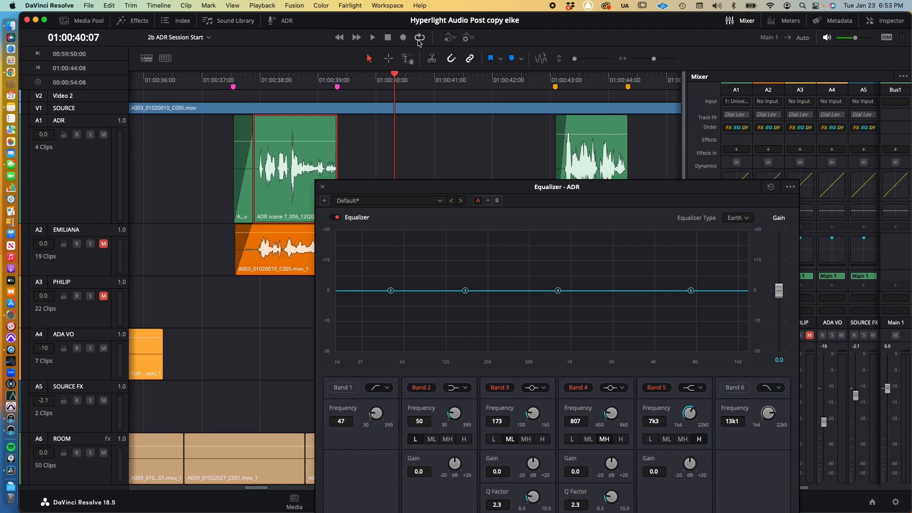
# Mark an In point at the first pink marker and an Out point at the next marker
pyautogui.press('space')
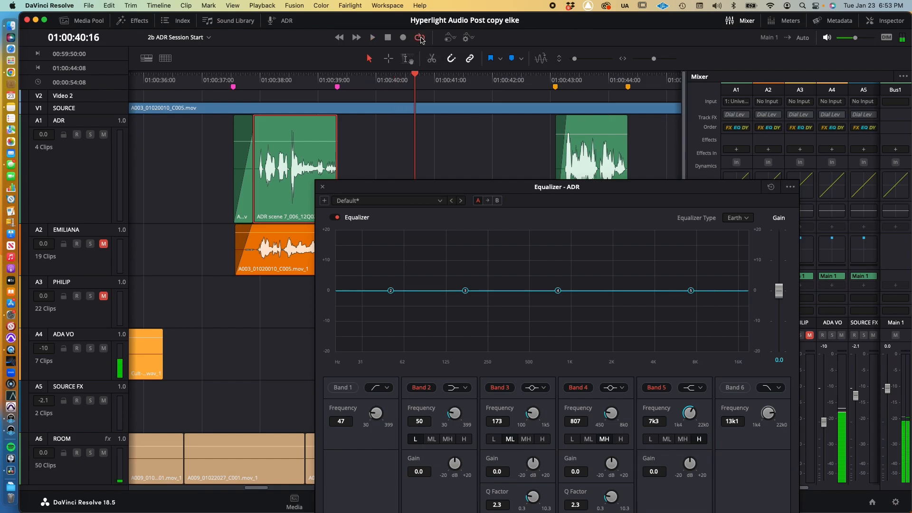
pyautogui.click(234, 88)
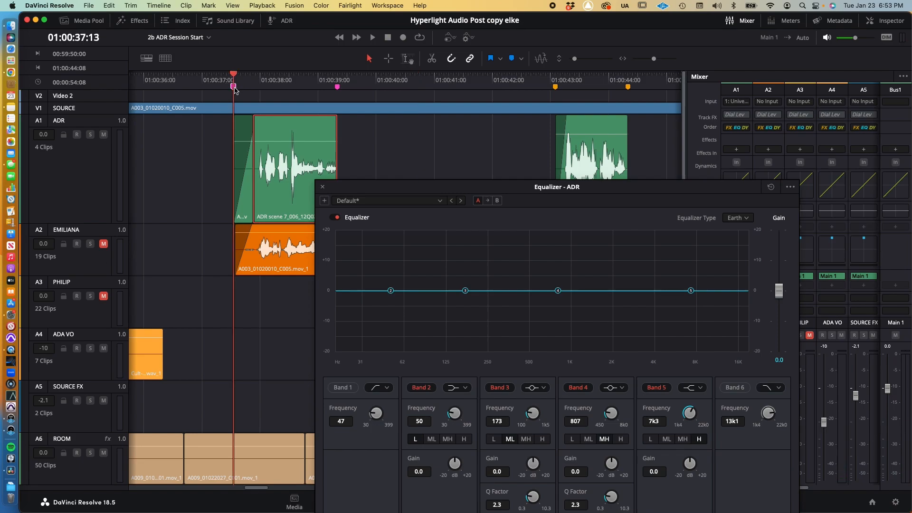
pyautogui.press('i')
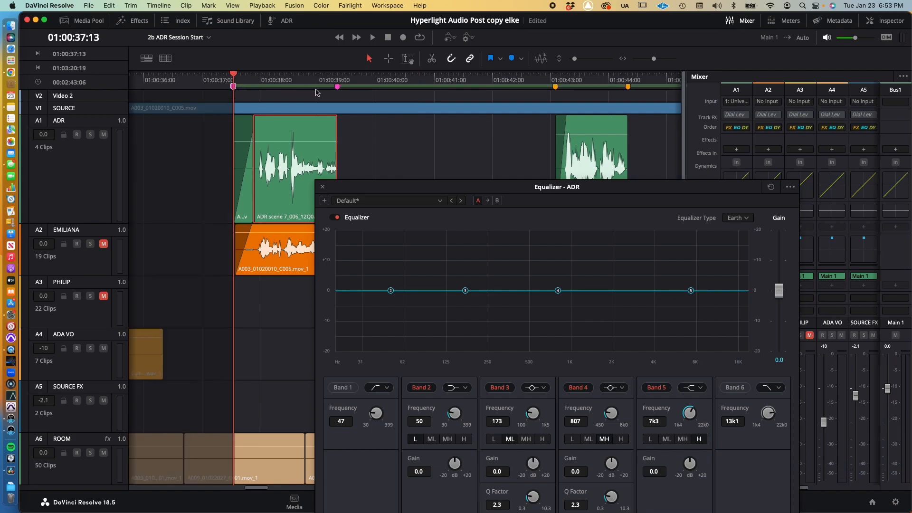
pyautogui.hotkey('shift', 'Down')
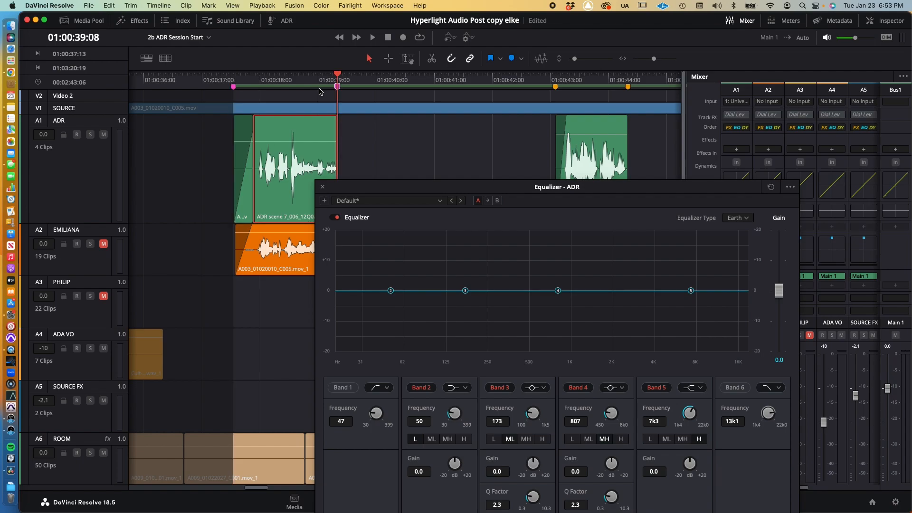
pyautogui.press('o')
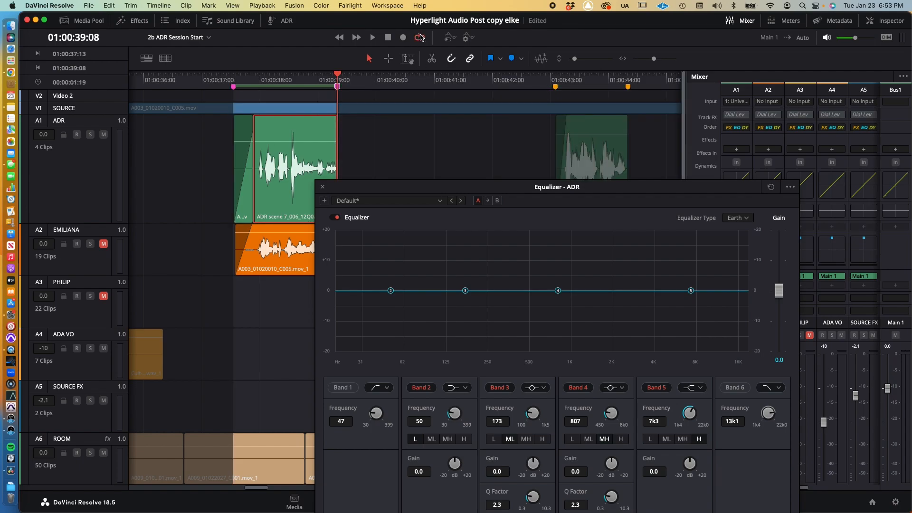
# Play the marked range from the In point a few times, then turn off loop playback
pyautogui.press('space')
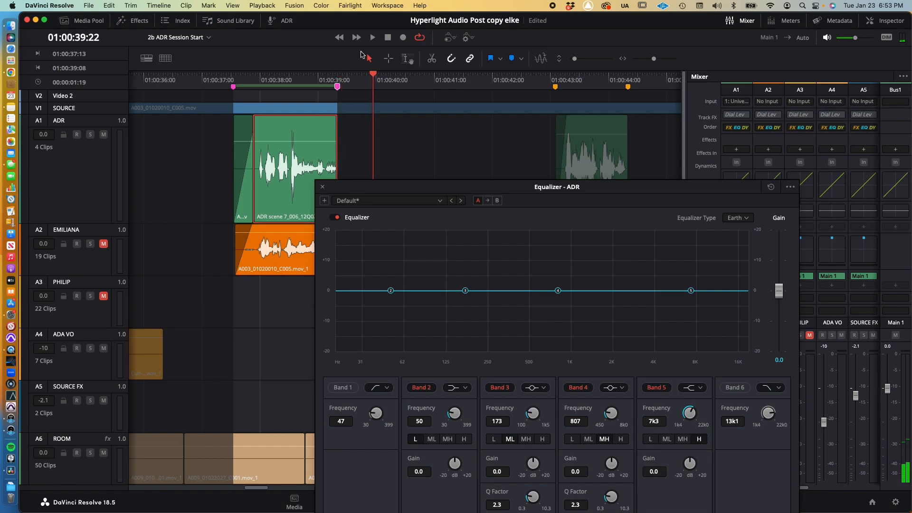
pyautogui.hotkey('shift', 'Down')
pyautogui.hotkey('shift', 'i')
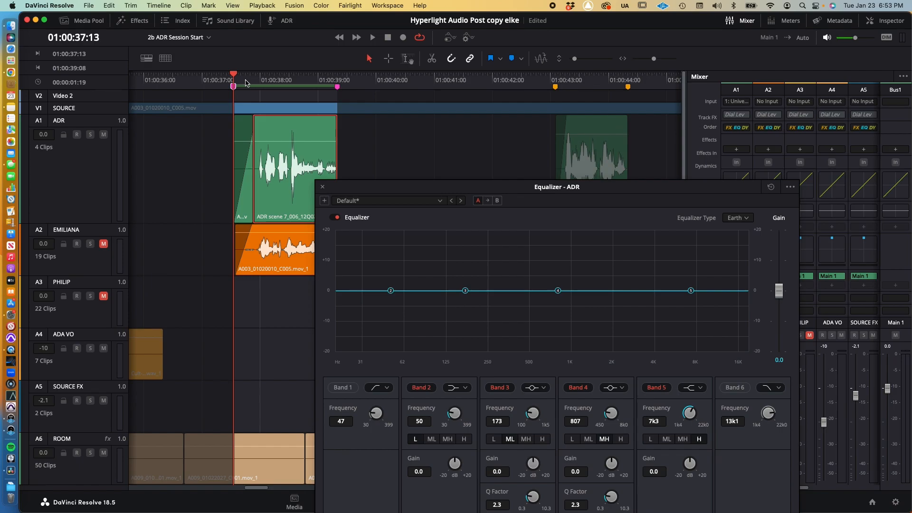
pyautogui.press('space')
pyautogui.press('space')
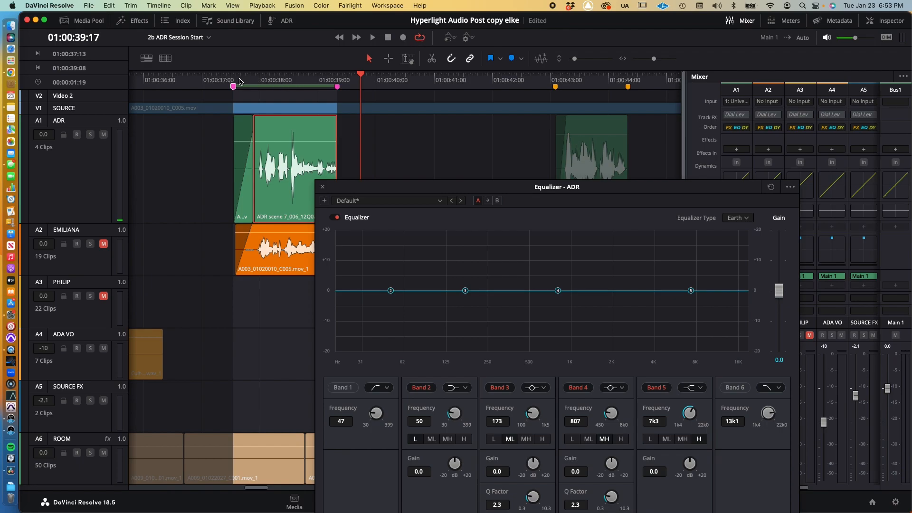
pyautogui.hotkey('shift', 'i')
pyautogui.press('space')
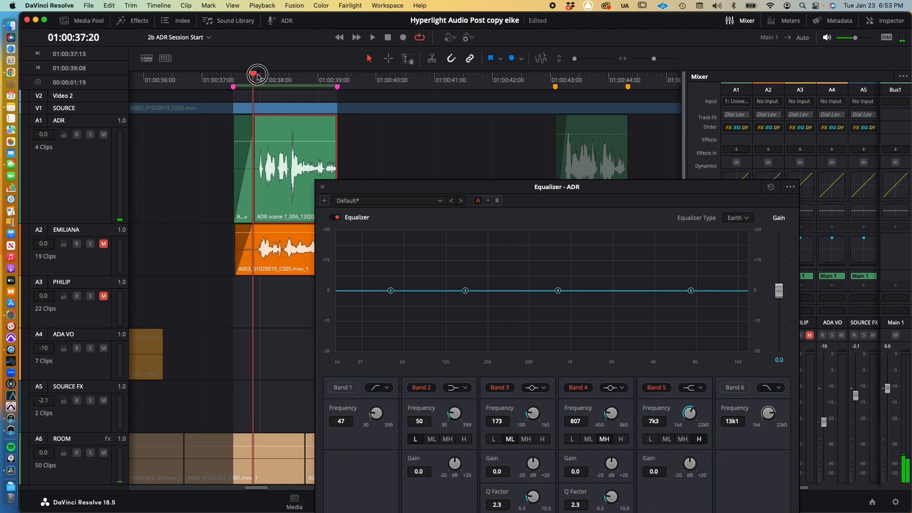
pyautogui.hotkey('shift', 'i')
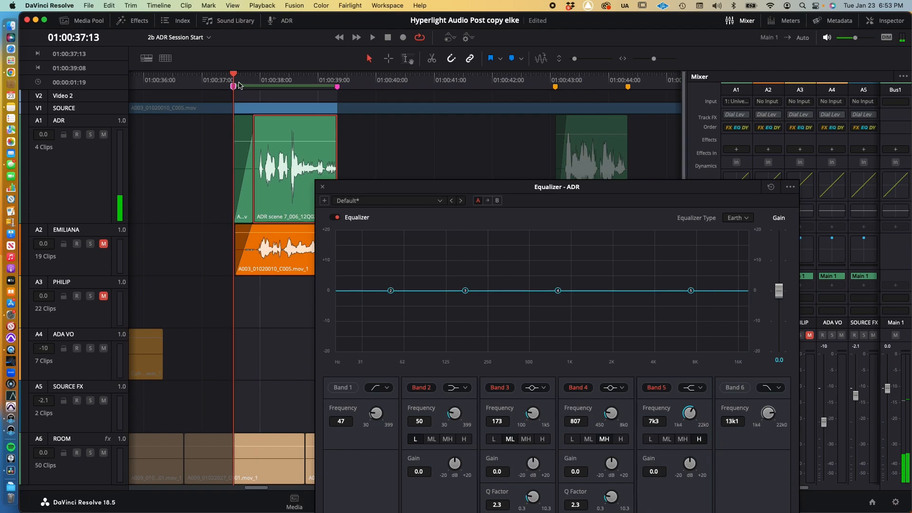
pyautogui.click(419, 37)
# Cut 74 Hz by 19.3 dB on the ADR equalizer and play the line to hear it
pyautogui.moveTo(256, 76); pyautogui.dragTo(236, 75)
pyautogui.press('space')
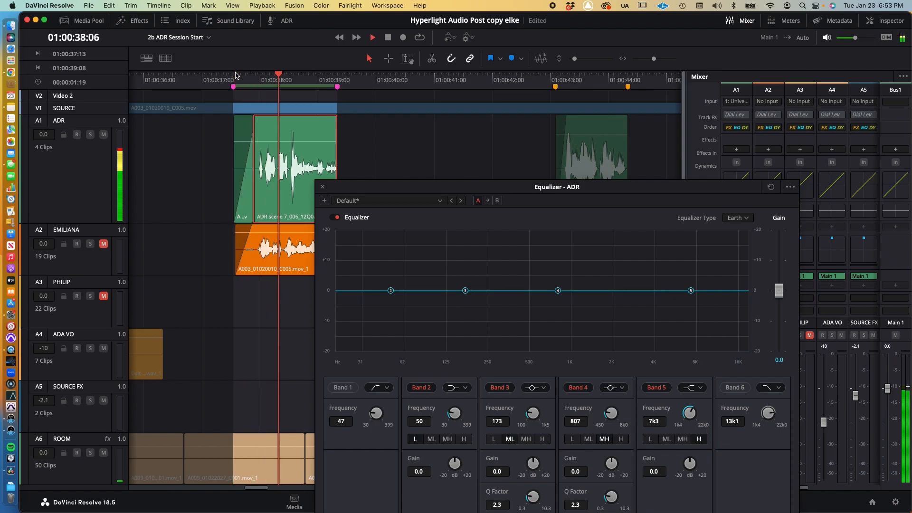
pyautogui.press('space')
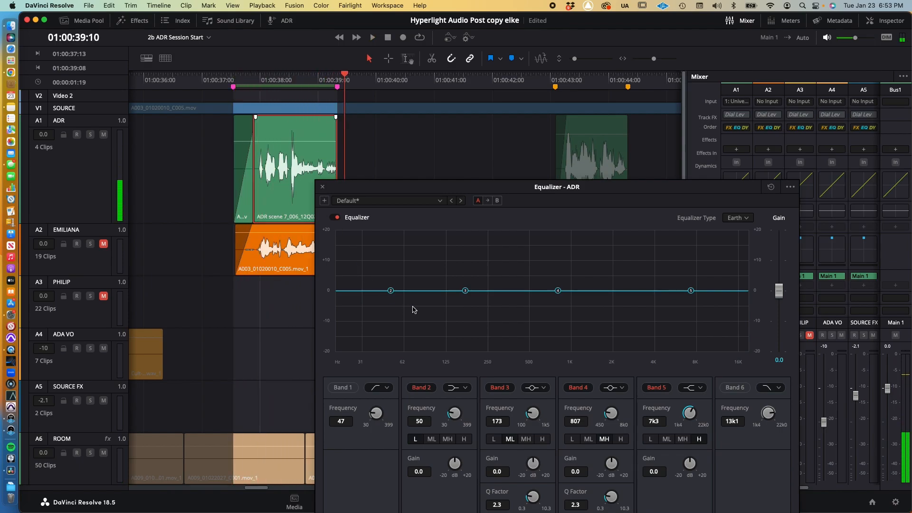
pyautogui.moveTo(389, 296); pyautogui.dragTo(415, 351)
pyautogui.press('space')
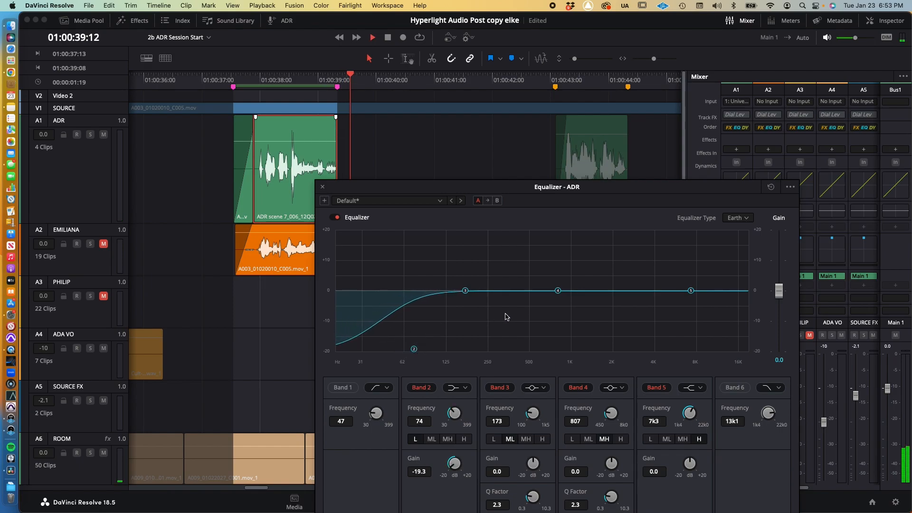
pyautogui.click(233, 87)
pyautogui.press('space')
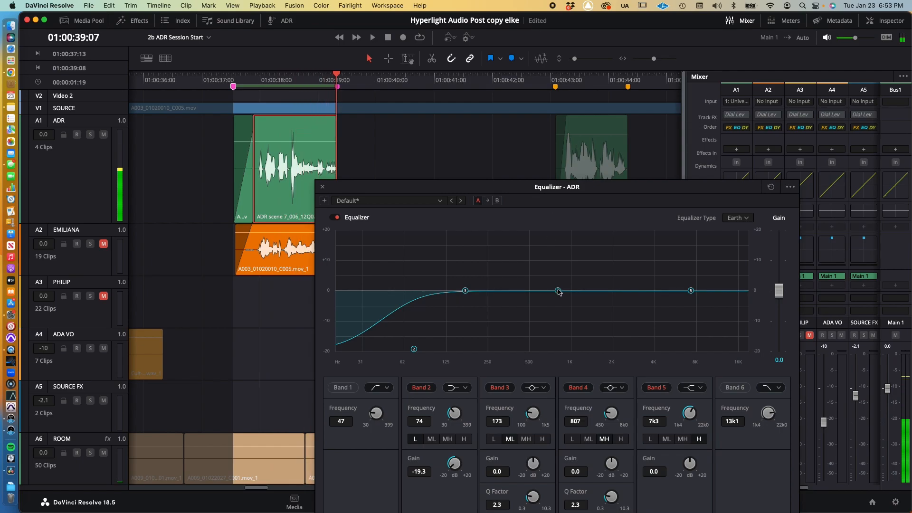
# Boost the high shelf +5.5 dB from 5k4, replay the line, and close the equalizer
pyautogui.moveTo(691, 290); pyautogui.dragTo(690, 282)
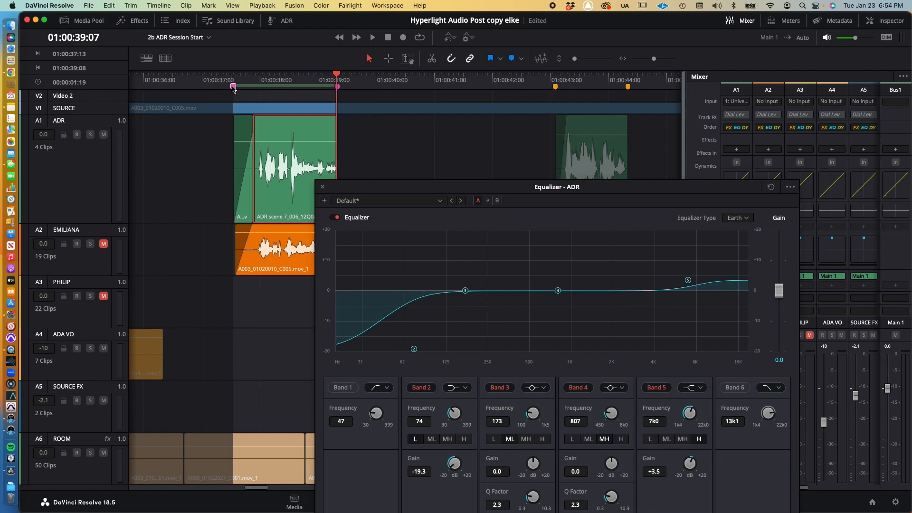
pyautogui.moveTo(335, 76); pyautogui.dragTo(229, 79)
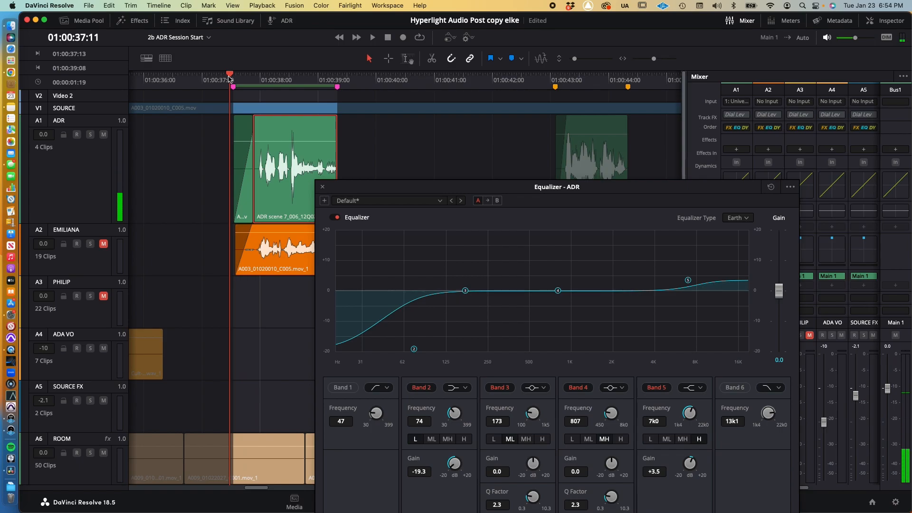
pyautogui.press('space')
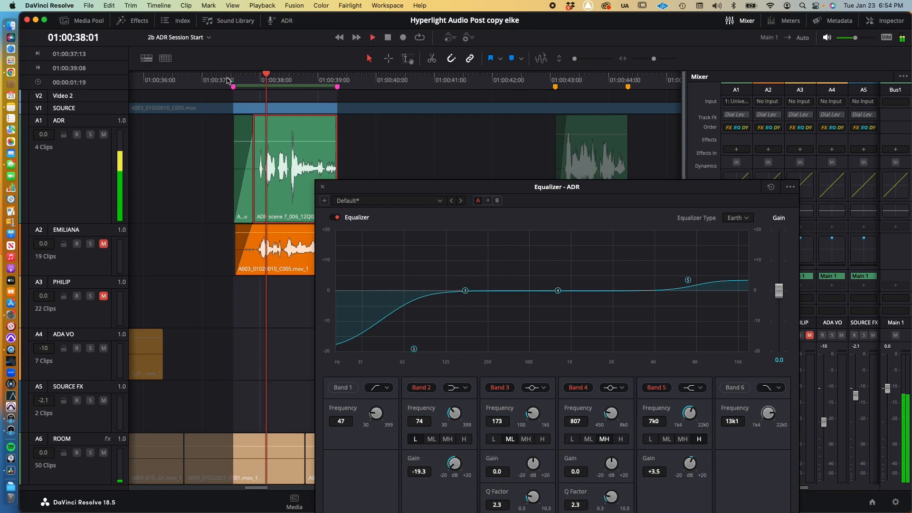
pyautogui.press('space')
pyautogui.press('j')
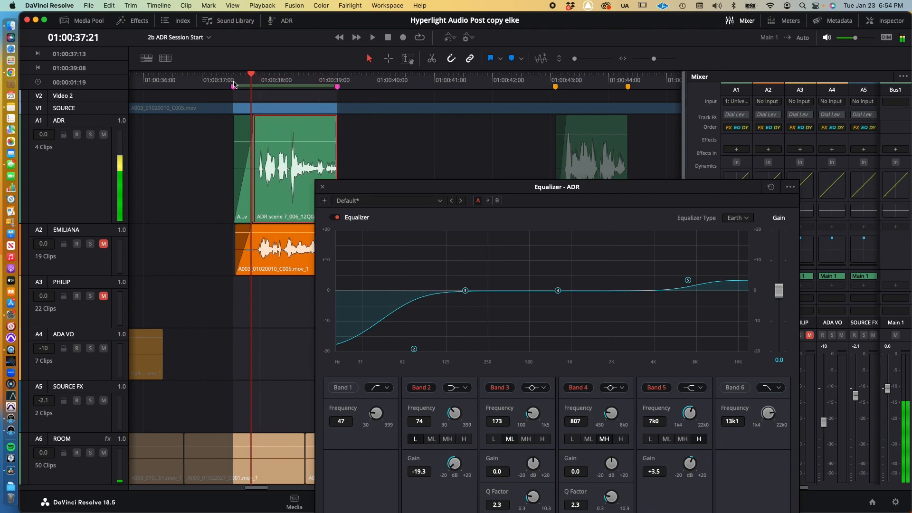
pyautogui.moveTo(689, 282); pyautogui.dragTo(674, 275)
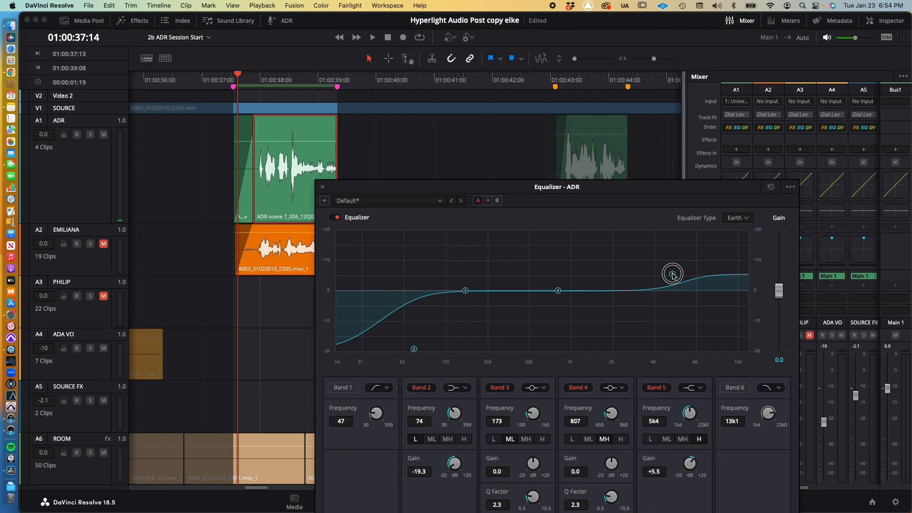
pyautogui.moveTo(602, 188); pyautogui.dragTo(493, 187)
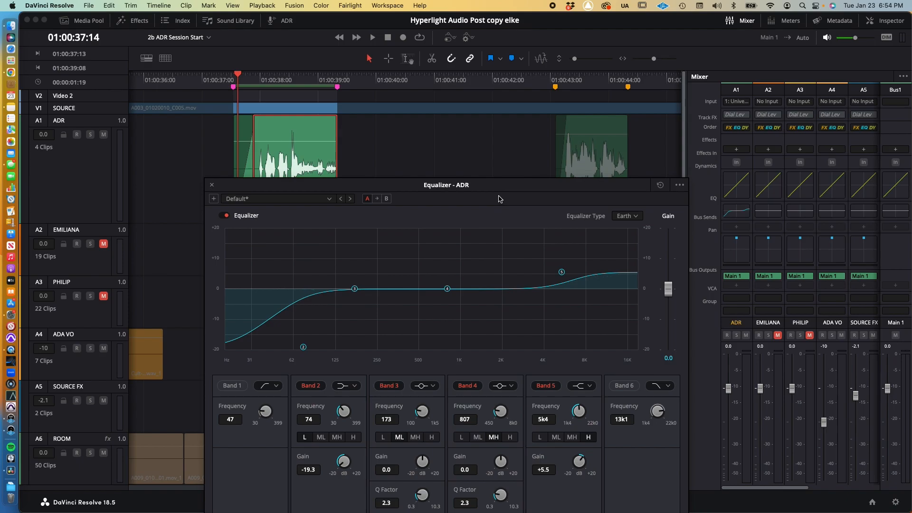
pyautogui.moveTo(507, 188); pyautogui.dragTo(646, 197)
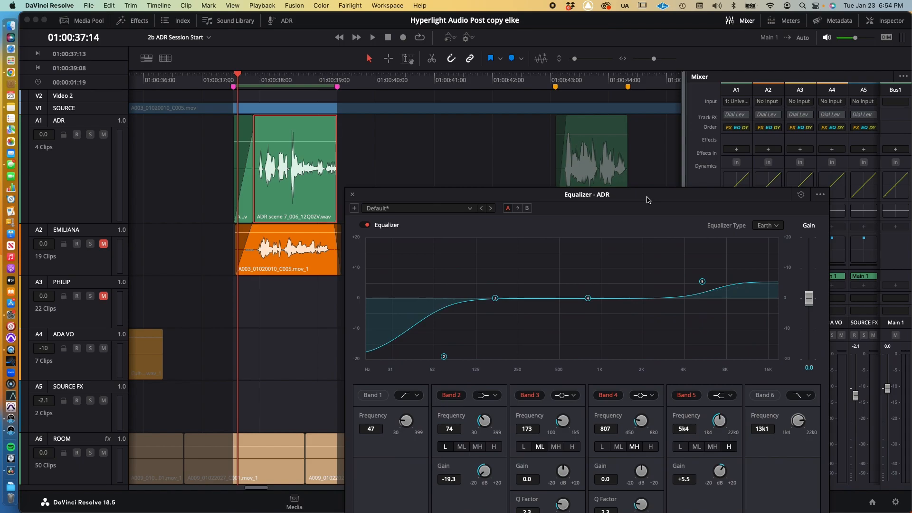
pyautogui.press('space')
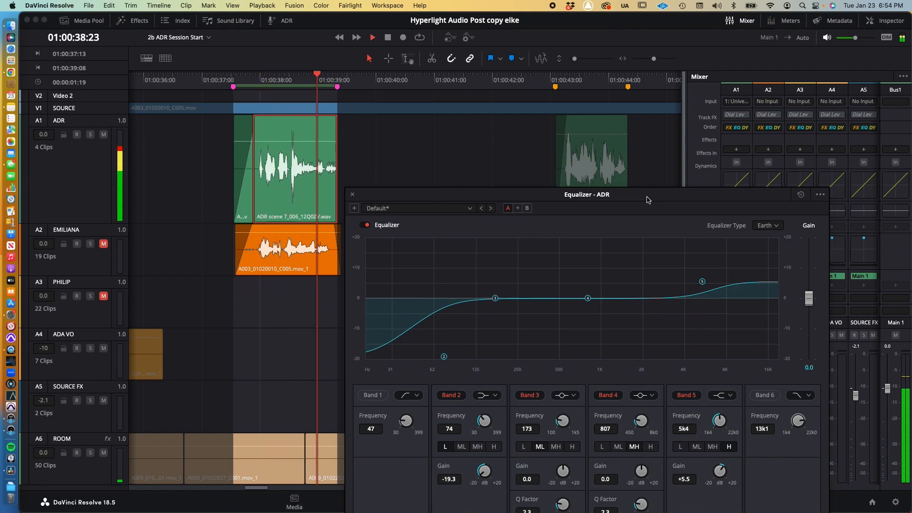
pyautogui.press('j')
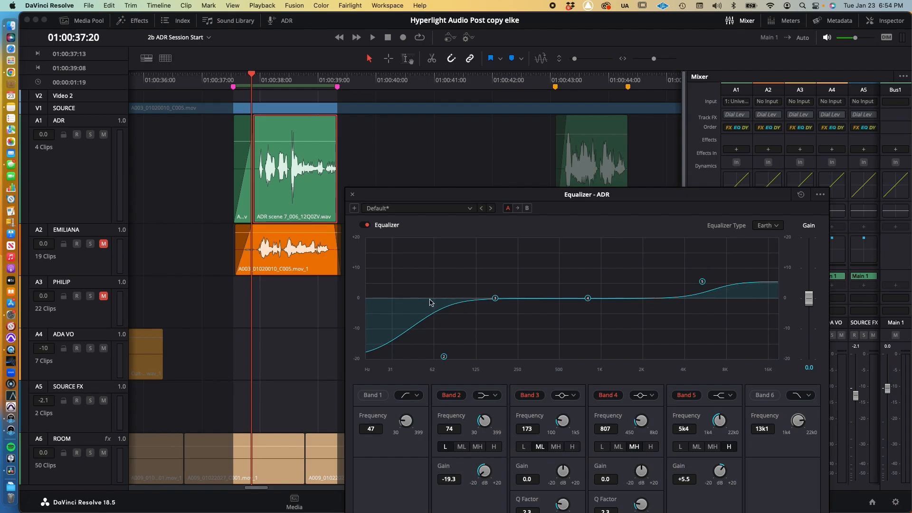
pyautogui.click(353, 195)
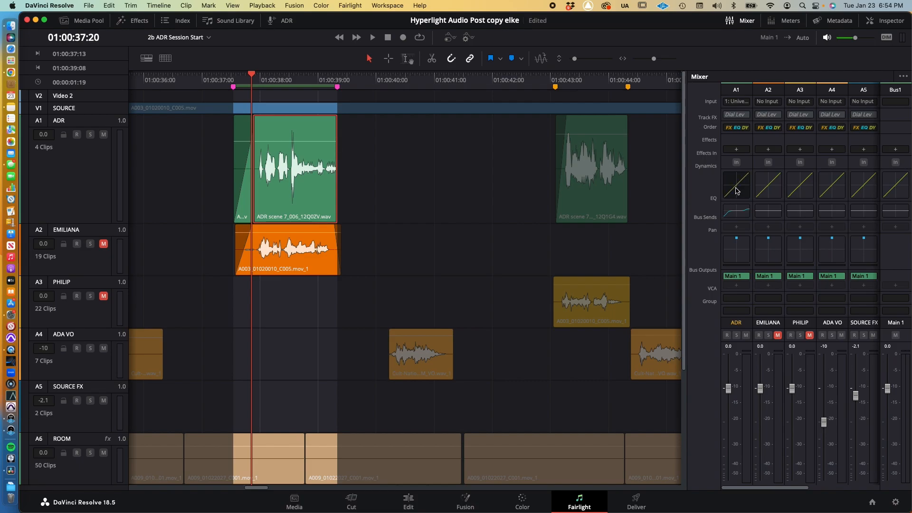
# Enable the ADR track's compressor at -15 dB threshold and 2.0:1 ratio, save, and replay the line
pyautogui.click(737, 191)
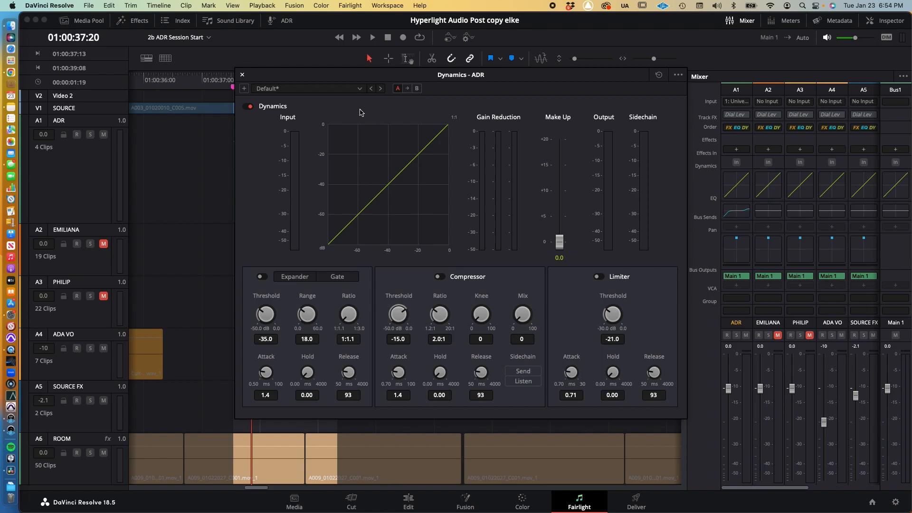
pyautogui.press('space')
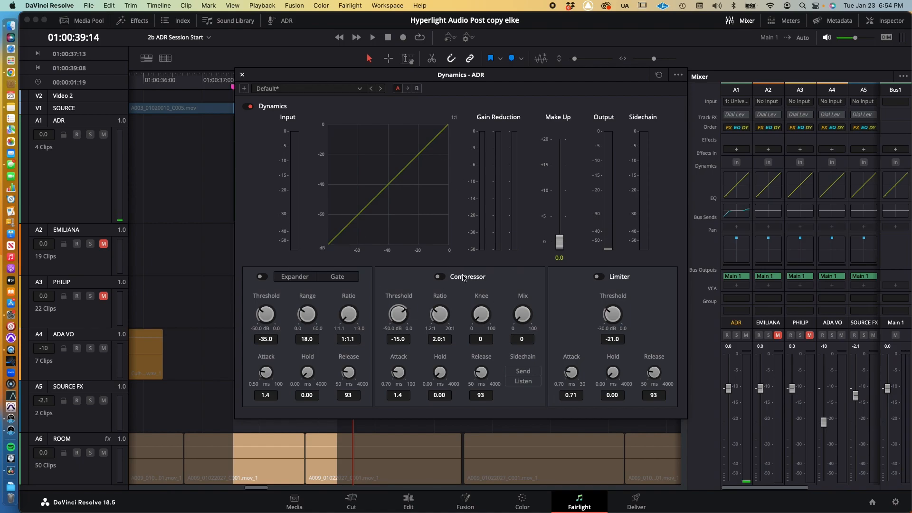
pyautogui.click(439, 276)
pyautogui.press('j')
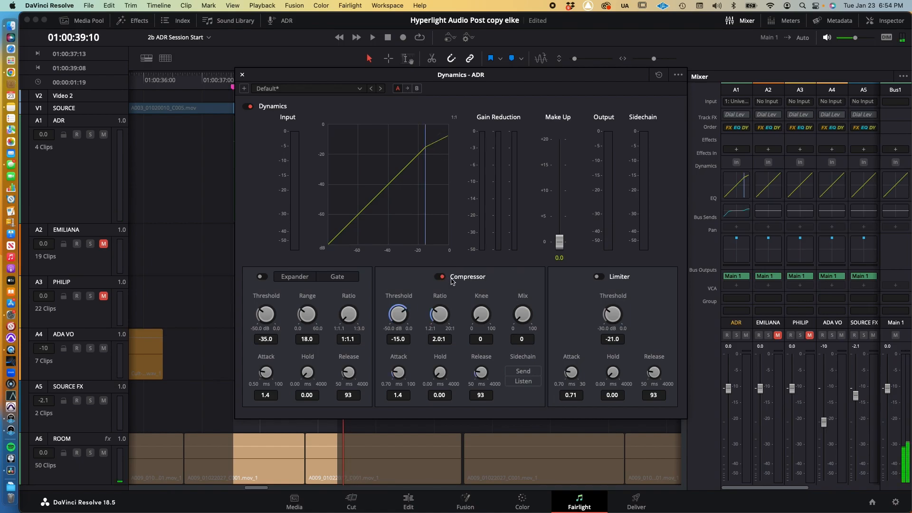
pyautogui.press('k')
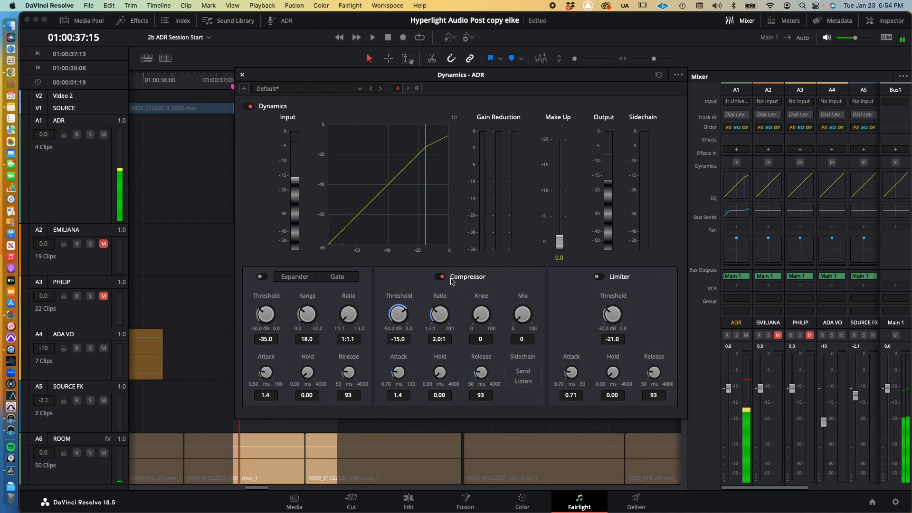
pyautogui.press('super+s')
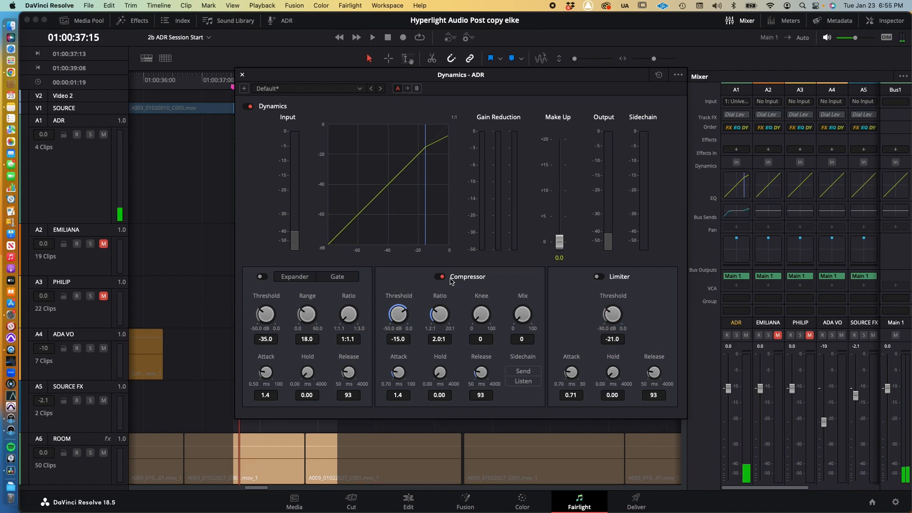
pyautogui.press('l')
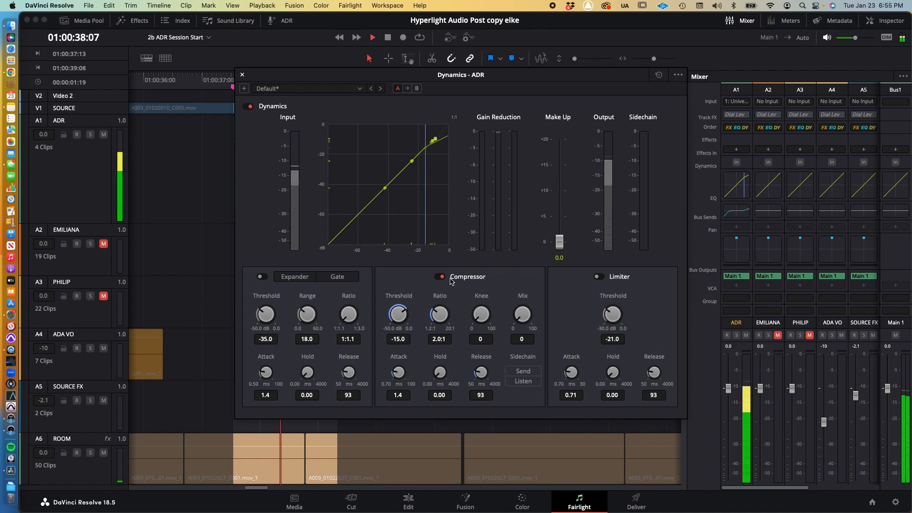
pyautogui.press('k')
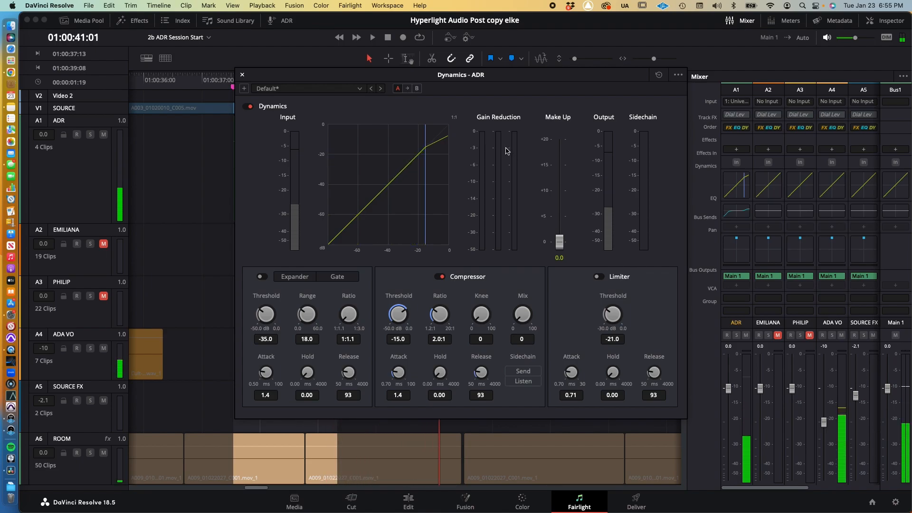
pyautogui.press('j')
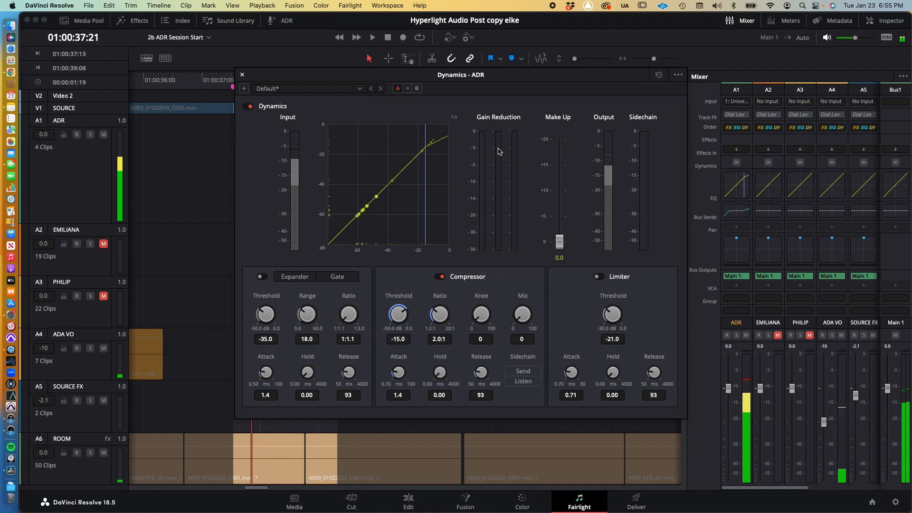
# Raise the ADR compressor's make-up gain to 2.0 and audition the line
pyautogui.press('k')
pyautogui.moveTo(560, 241); pyautogui.dragTo(562, 233)
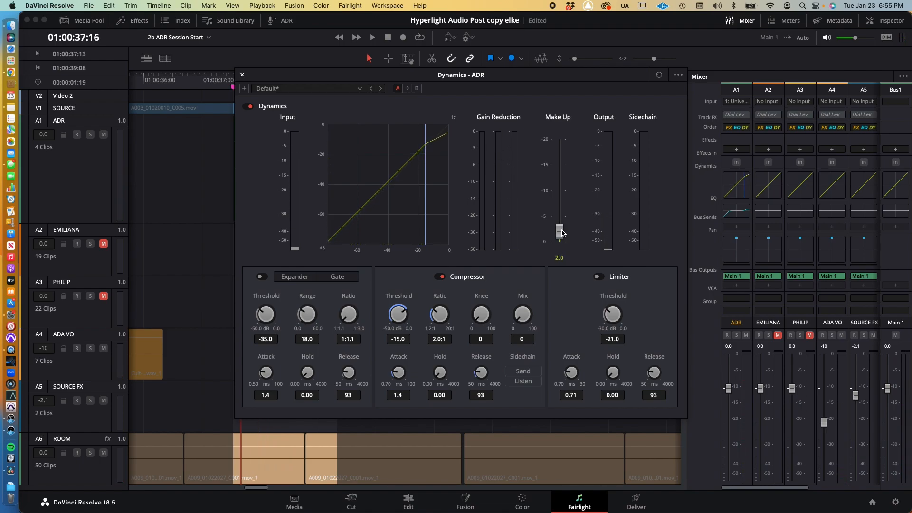
pyautogui.press('space')
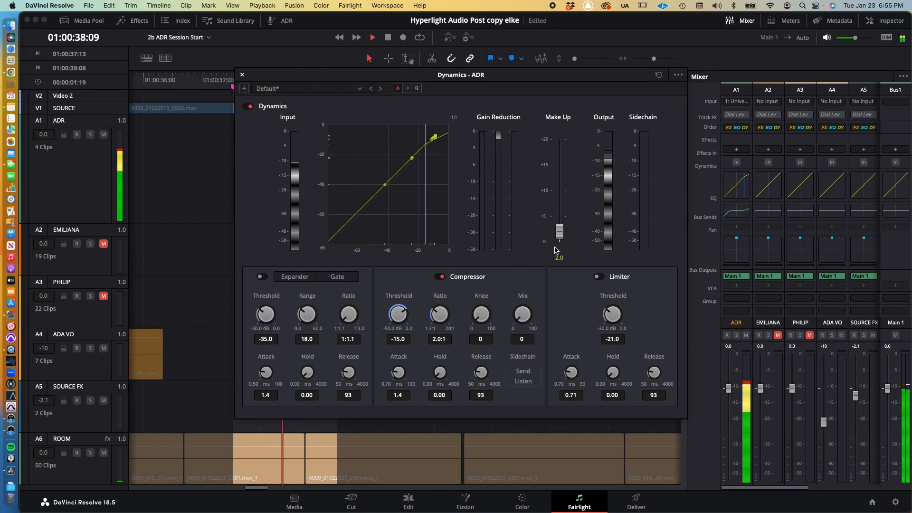
pyautogui.press('space')
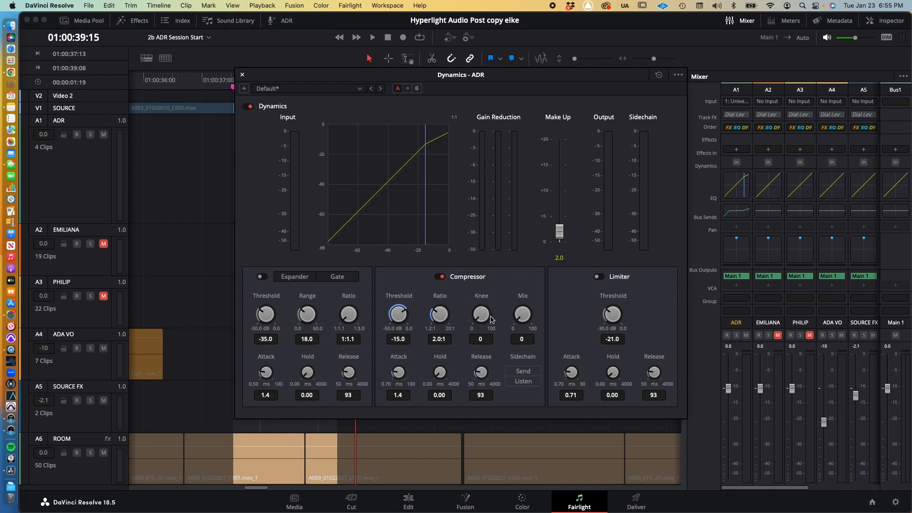
# Blend the compressor mix up to 80 and audition the ADR line
pyautogui.moveTo(522, 316)
pyautogui.mouseDown()
pyautogui.moveTo(573, 314)
pyautogui.moveTo(533, 314)
pyautogui.mouseUp()
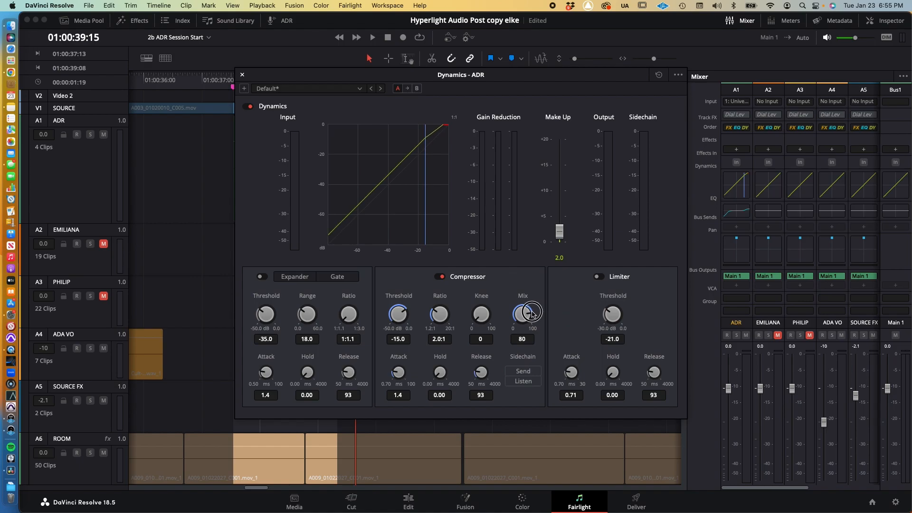
pyautogui.press('j')
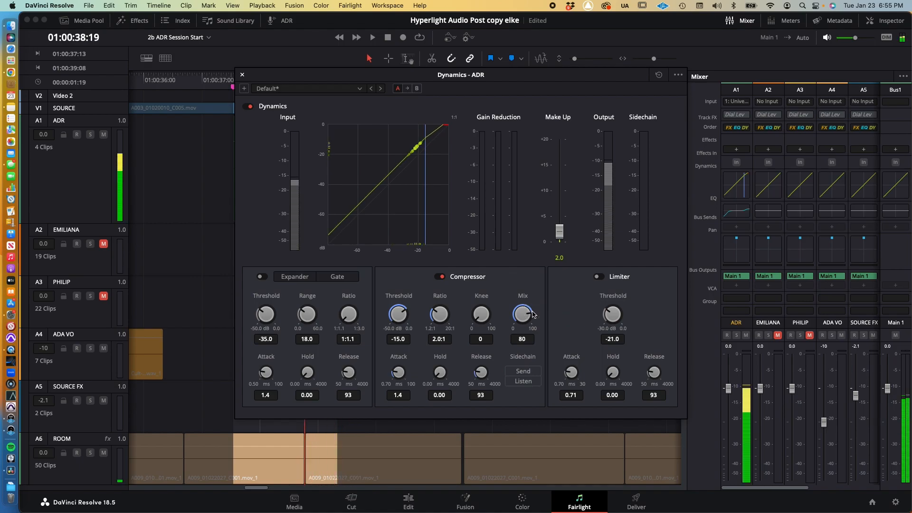
pyautogui.moveTo(513, 67); pyautogui.dragTo(683, 103)
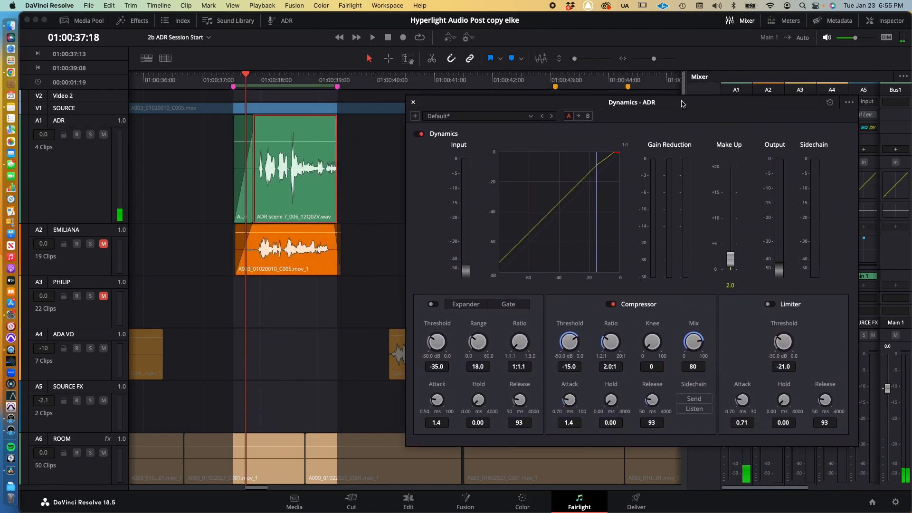
pyautogui.press('space')
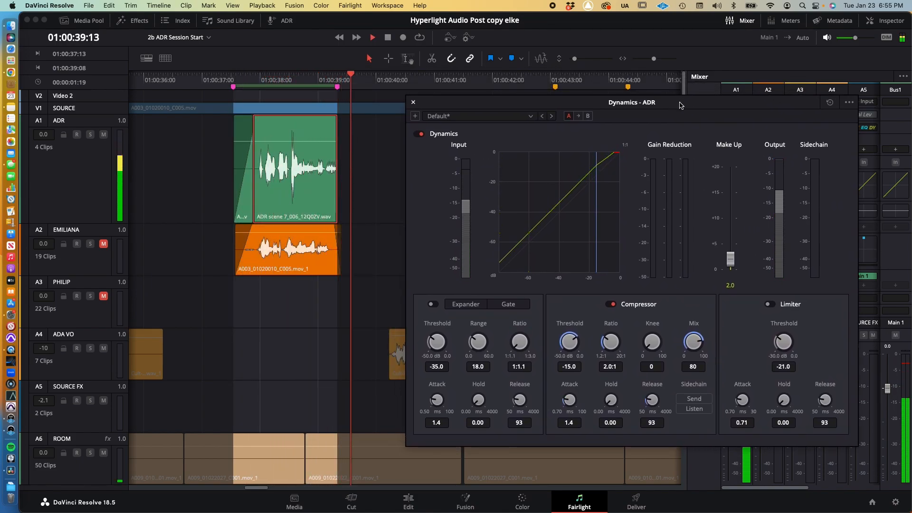
pyautogui.press('space')
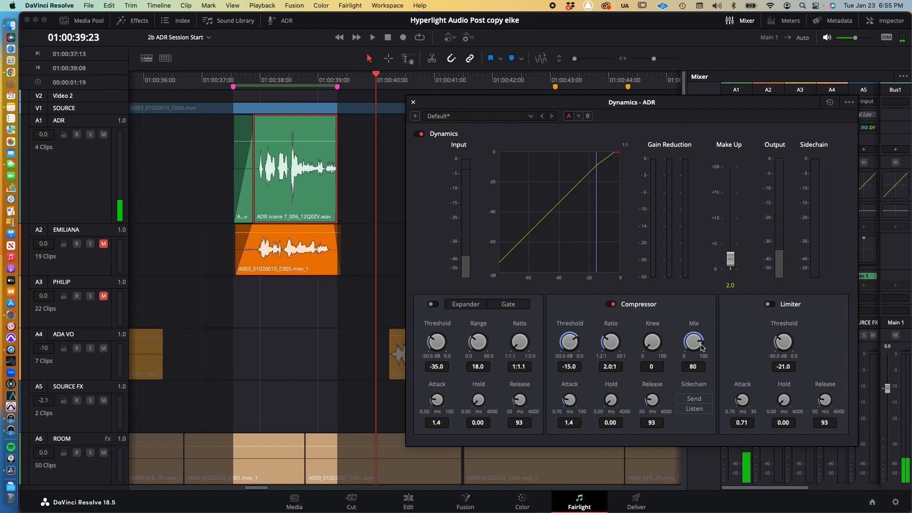
# Lower the compressor mix to 50 and shuttle over the ADR line to hear it
pyautogui.moveTo(699, 344); pyautogui.dragTo(683, 345)
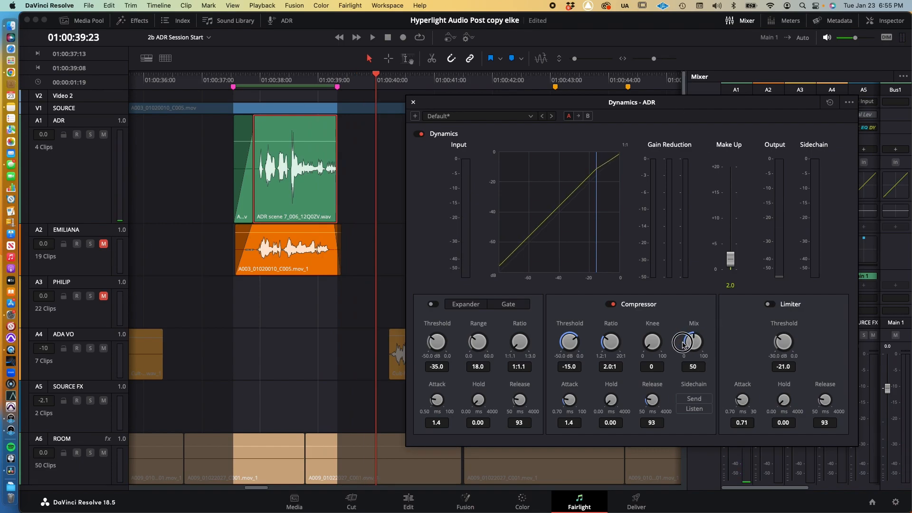
pyautogui.press('j')
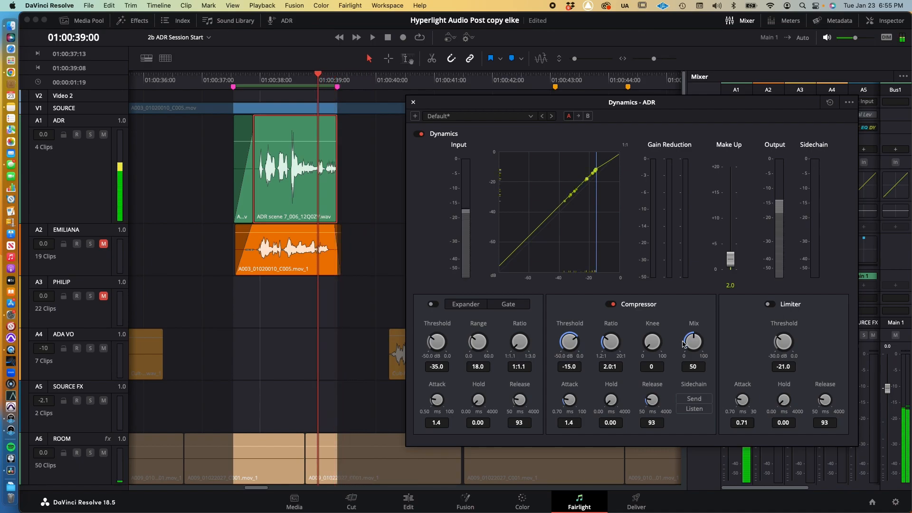
pyautogui.press('l')
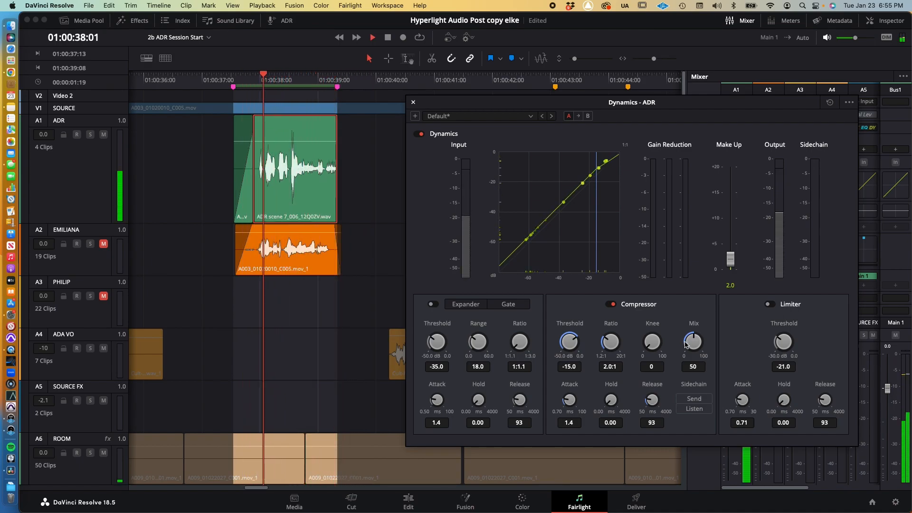
pyautogui.press('l')
pyautogui.press('j')
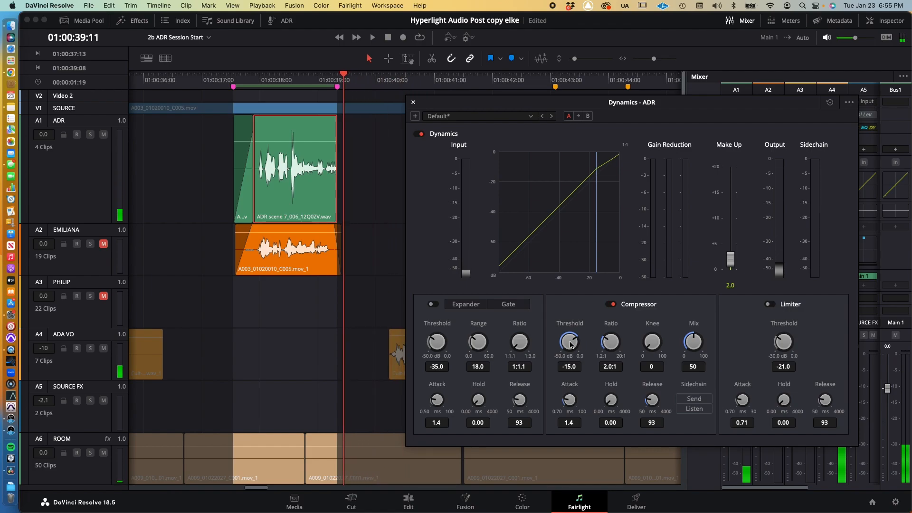
pyautogui.press('k')
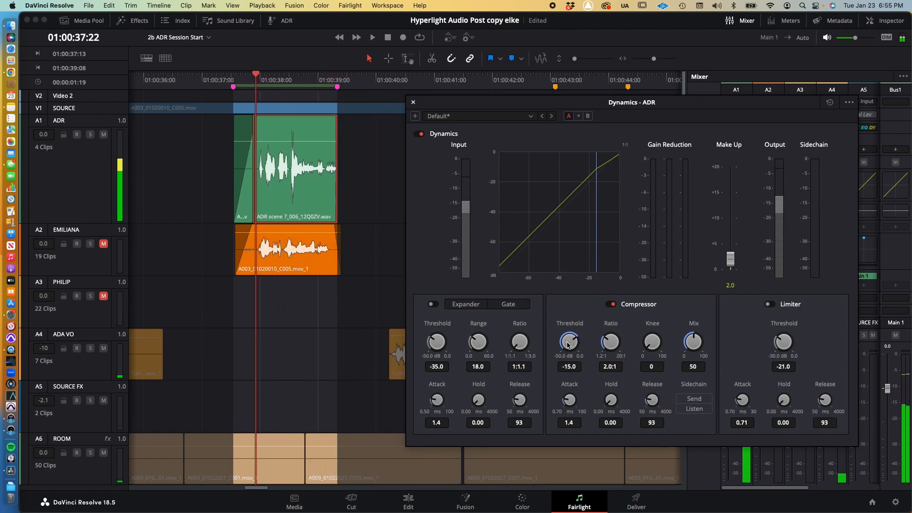
# Lower the compressor threshold to -22.1 and raise the make-up gain to 3.1
pyautogui.moveTo(568, 346)
pyautogui.mouseDown()
pyautogui.moveTo(572, 338)
pyautogui.moveTo(559, 339)
pyautogui.mouseUp()
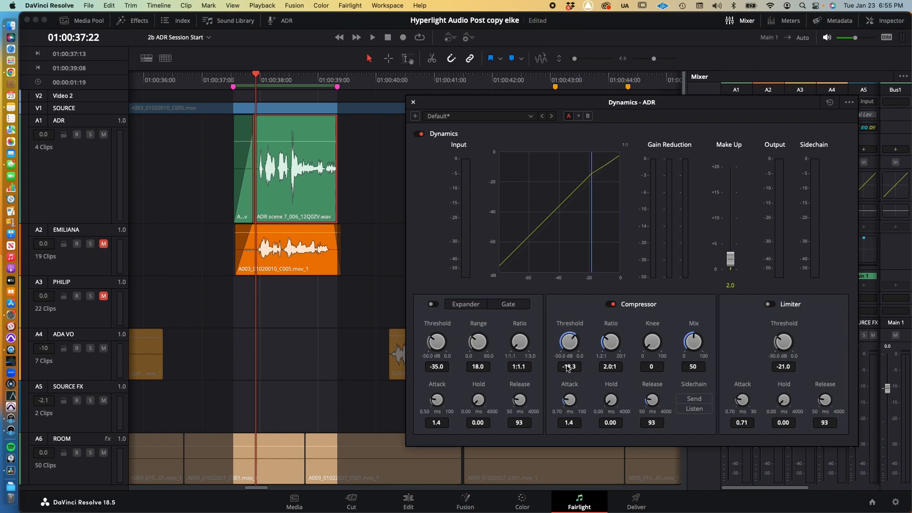
pyautogui.press('space')
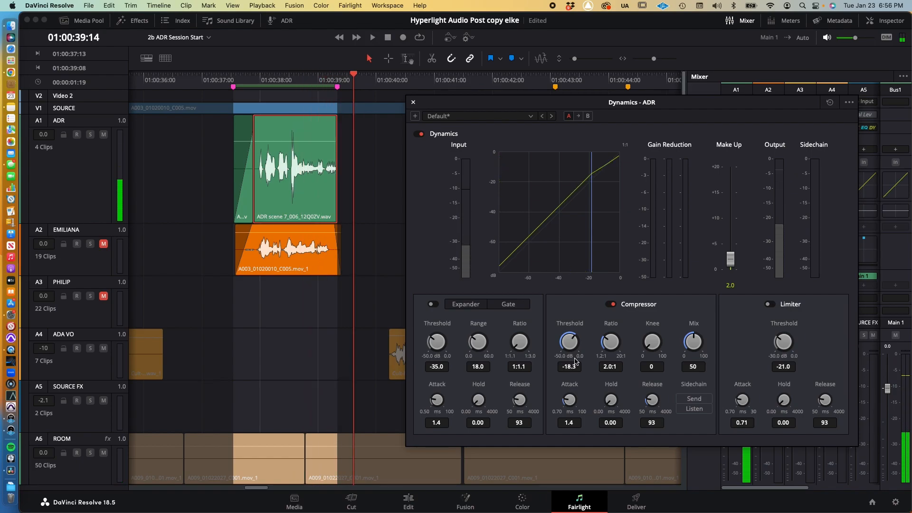
pyautogui.moveTo(569, 342); pyautogui.dragTo(554, 351)
pyautogui.press('j')
pyautogui.press('l')
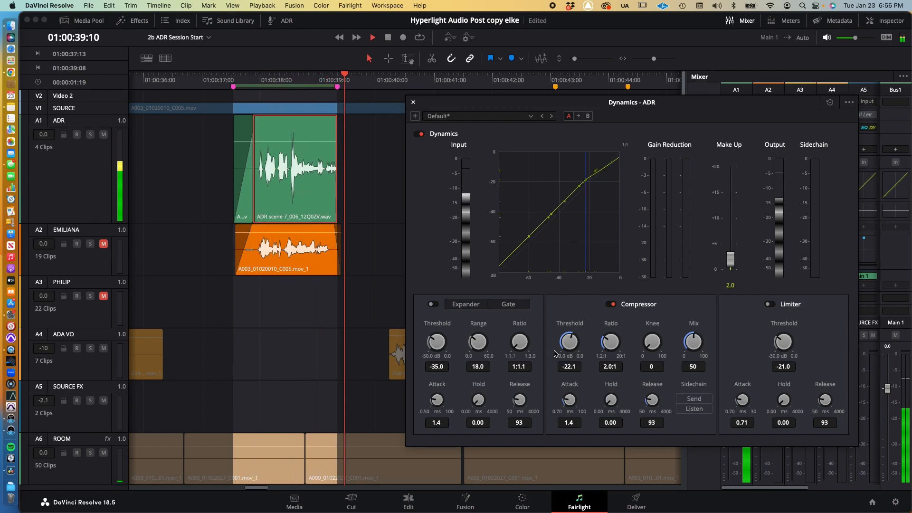
pyautogui.press('k')
pyautogui.moveTo(730, 261); pyautogui.dragTo(730, 254)
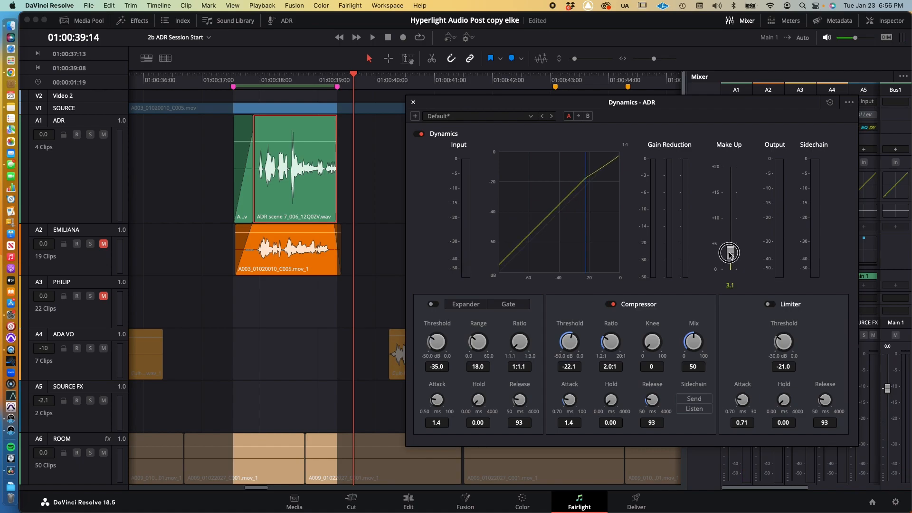
# Audition the ADR line in reverse and forward, then move the Dynamics window down-left
pyautogui.press('j')
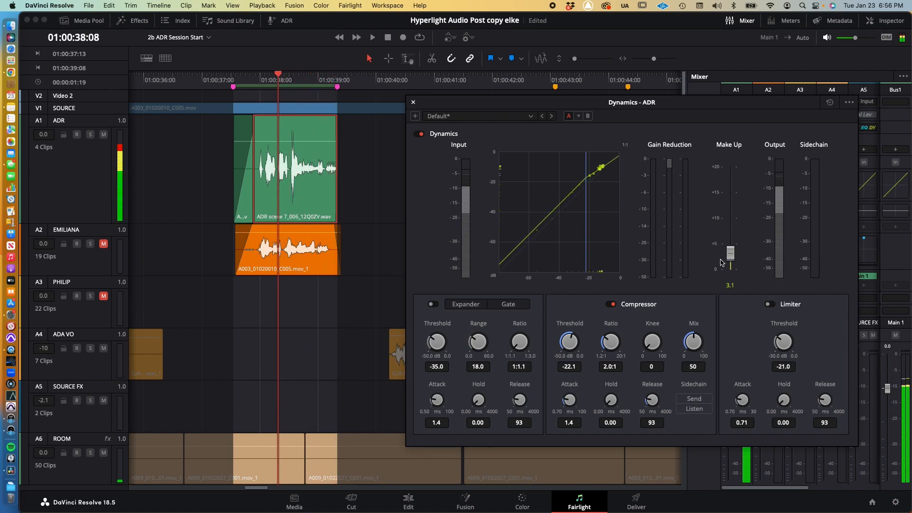
pyautogui.press('k')
pyautogui.press('l')
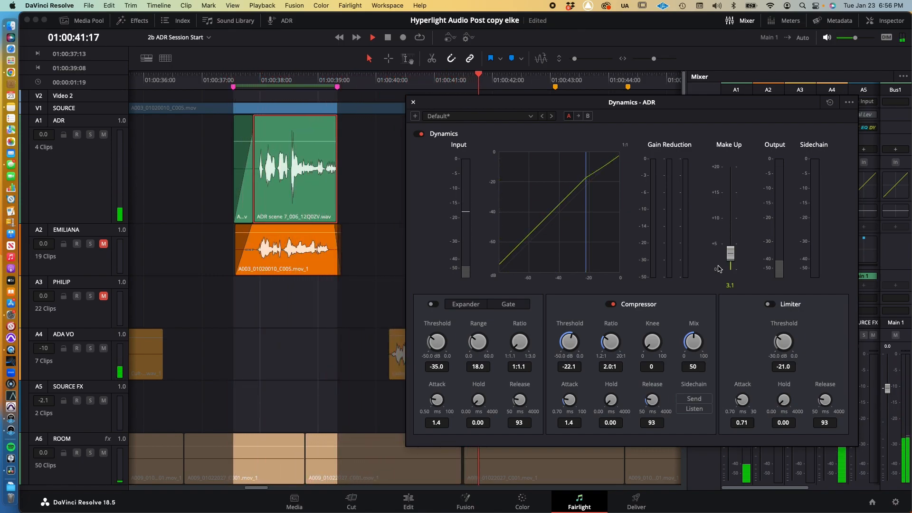
pyautogui.moveTo(665, 102); pyautogui.dragTo(493, 251)
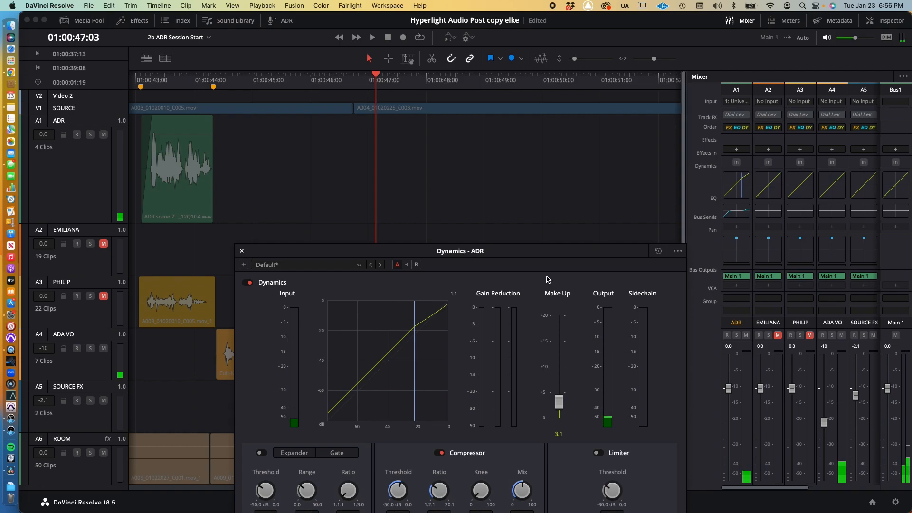
# Close the Dynamics window and add Fairlight FX Reverb to the ADR track's effects slot
pyautogui.click(241, 250)
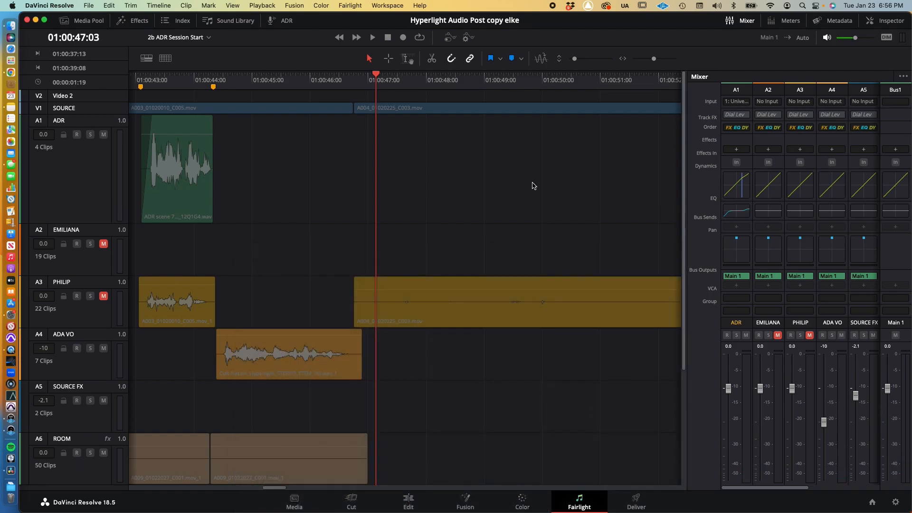
pyautogui.hscroll(-15, 493, 179)
pyautogui.hscroll(-2, 493, 179)
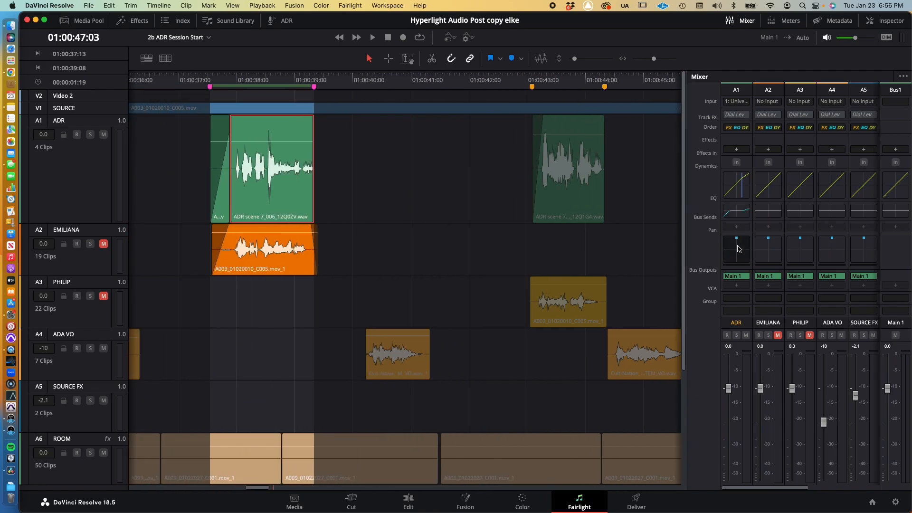
pyautogui.click(735, 149)
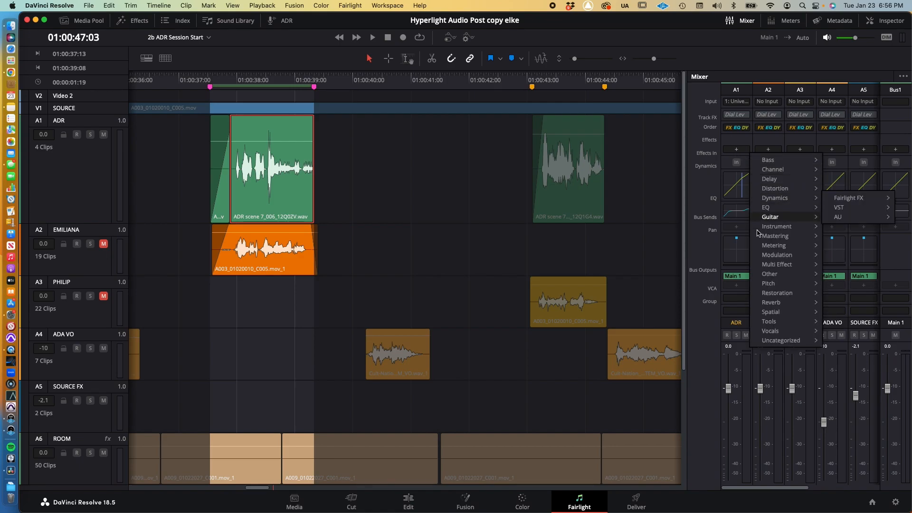
pyautogui.moveTo(769, 302)
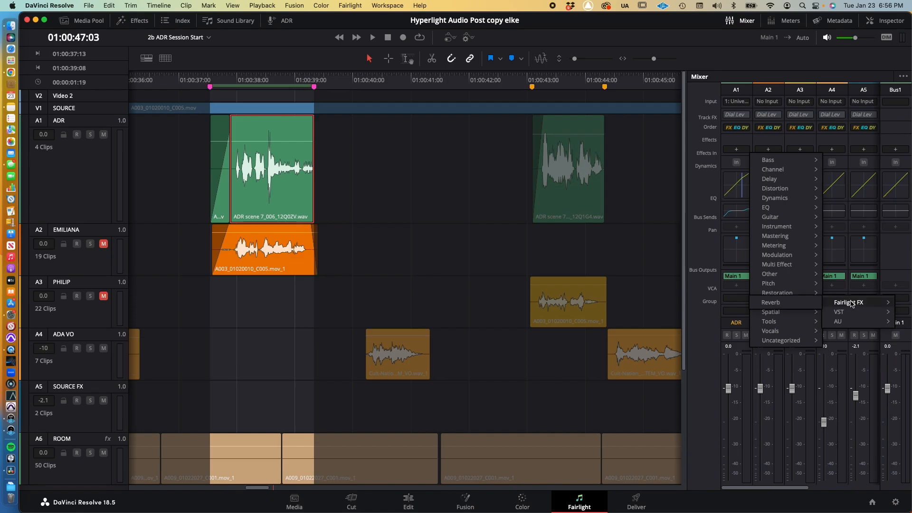
pyautogui.moveTo(852, 304)
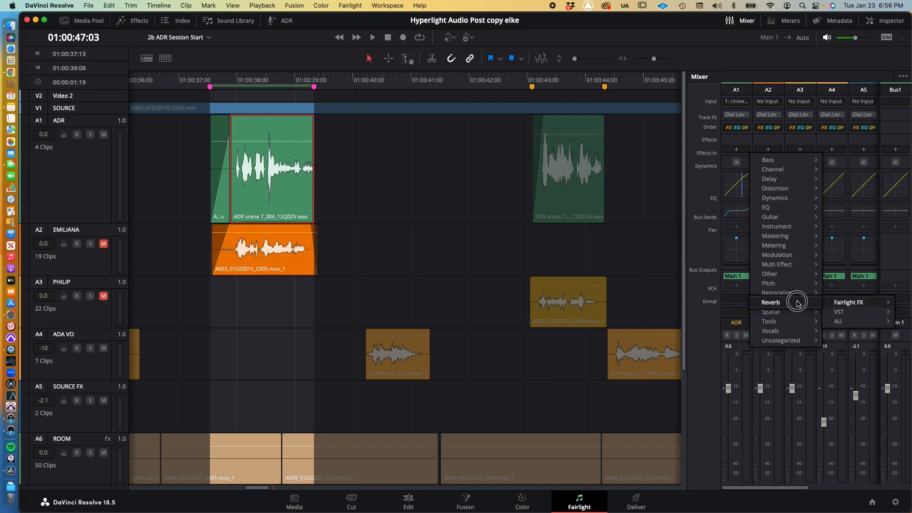
pyautogui.click(798, 302)
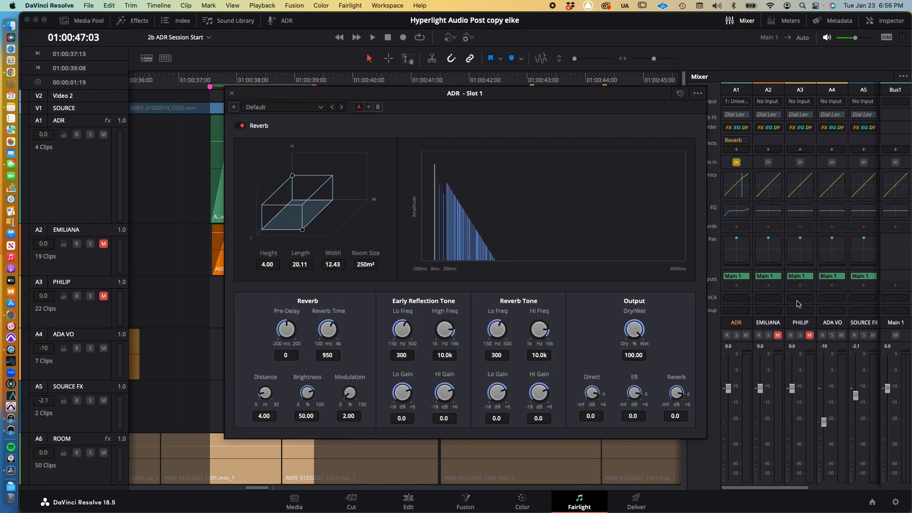
# Load the Studio1 reverb preset and move the reverb window right, stopping at 01:00:43:00
pyautogui.click(292, 108)
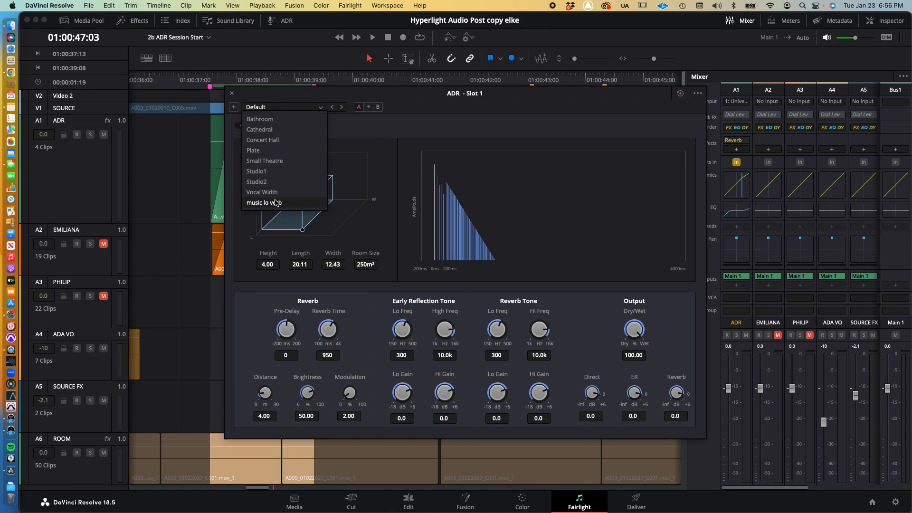
pyautogui.click(272, 174)
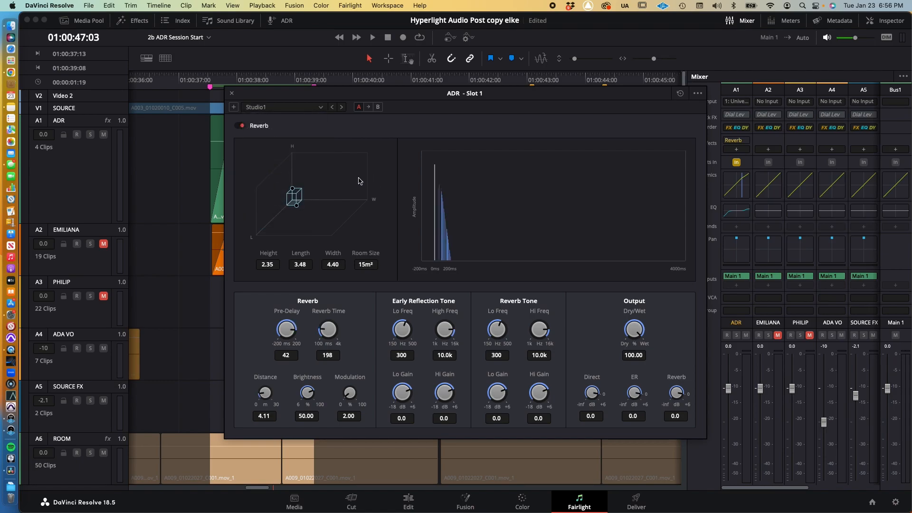
pyautogui.press('j')
pyautogui.moveTo(354, 95); pyautogui.dragTo(486, 101)
pyautogui.press('k')
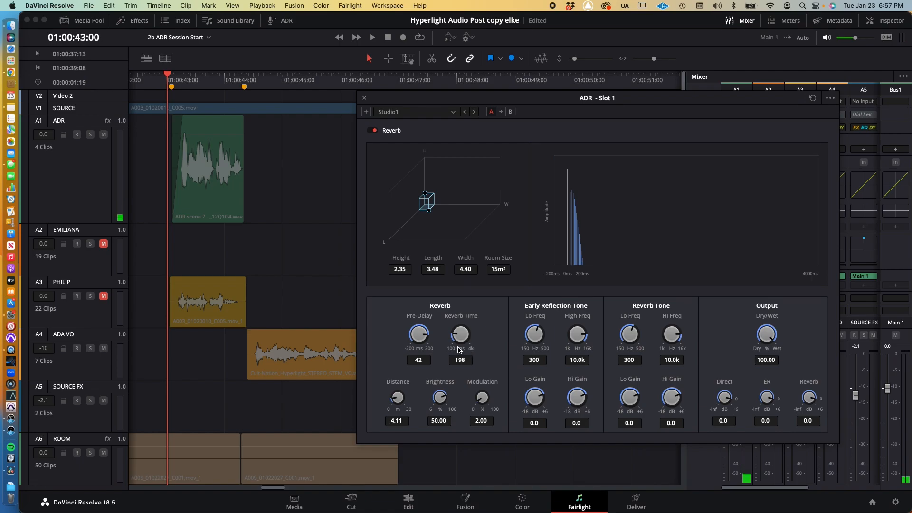
# Set reverb Pre-Delay to 8 and Dry/Wet to about 13.05, auditioning the second ADR line
pyautogui.moveTo(427, 338); pyautogui.dragTo(386, 335)
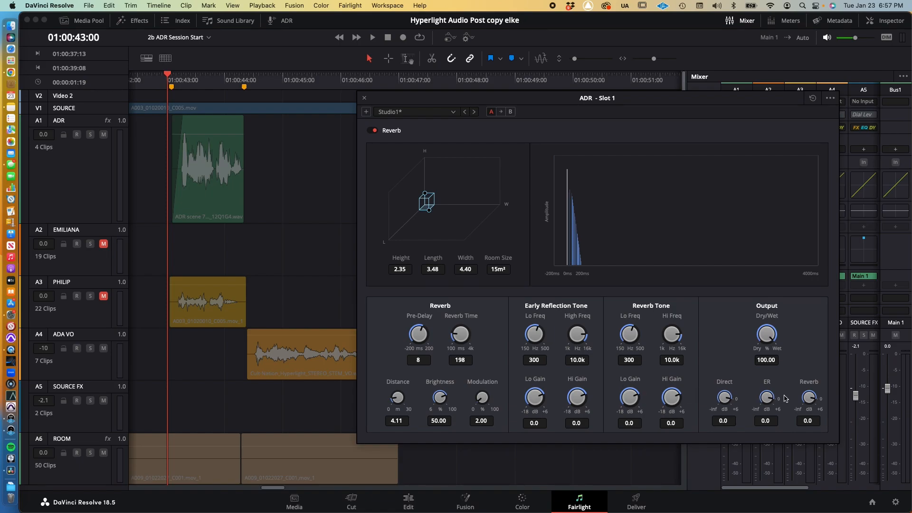
pyautogui.moveTo(768, 345); pyautogui.dragTo(687, 340)
pyautogui.press('space')
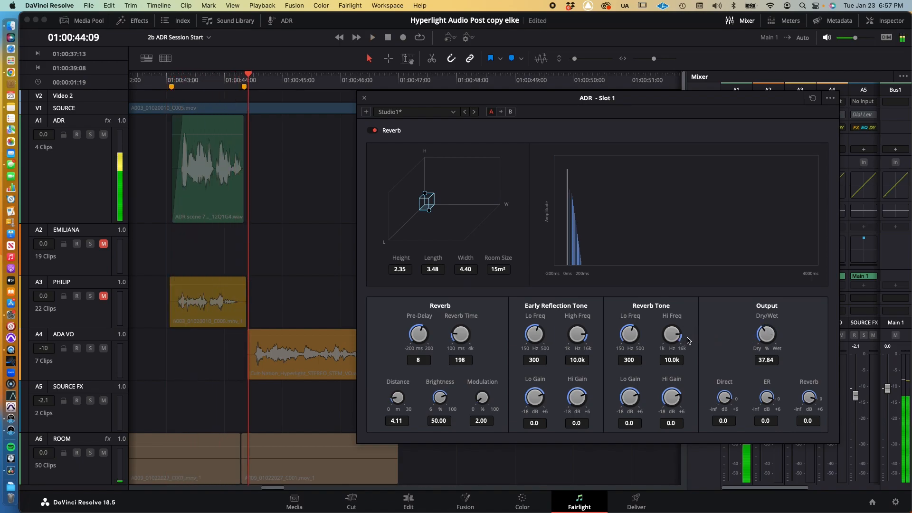
pyautogui.moveTo(760, 335); pyautogui.dragTo(733, 340)
pyautogui.press('j')
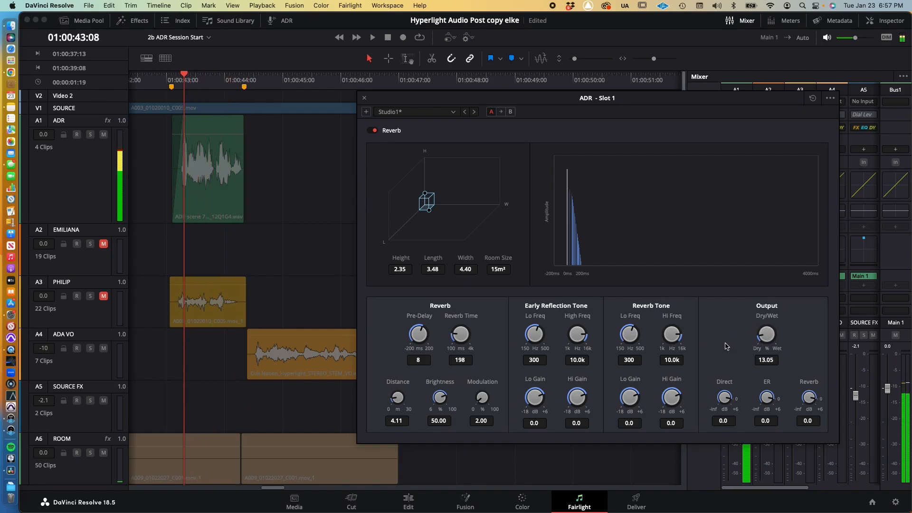
pyautogui.press('l')
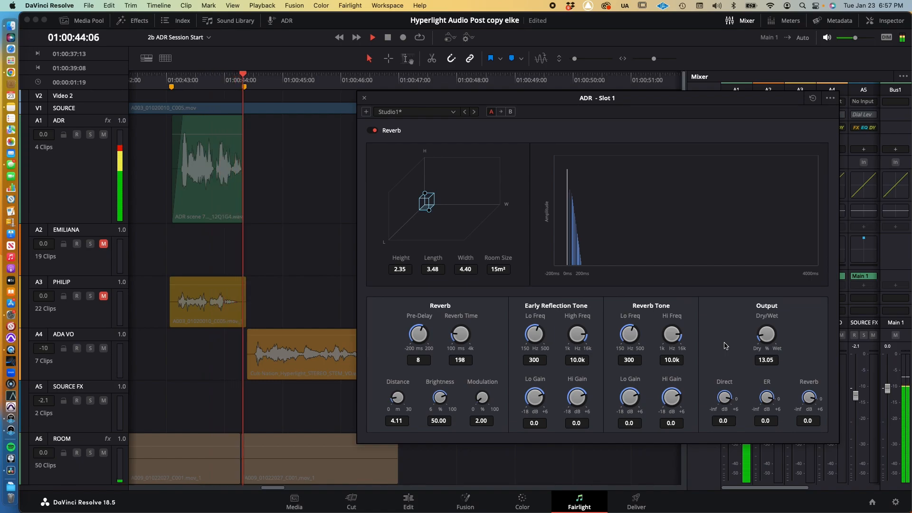
pyautogui.press('l')
pyautogui.press('k')
pyautogui.press('j')
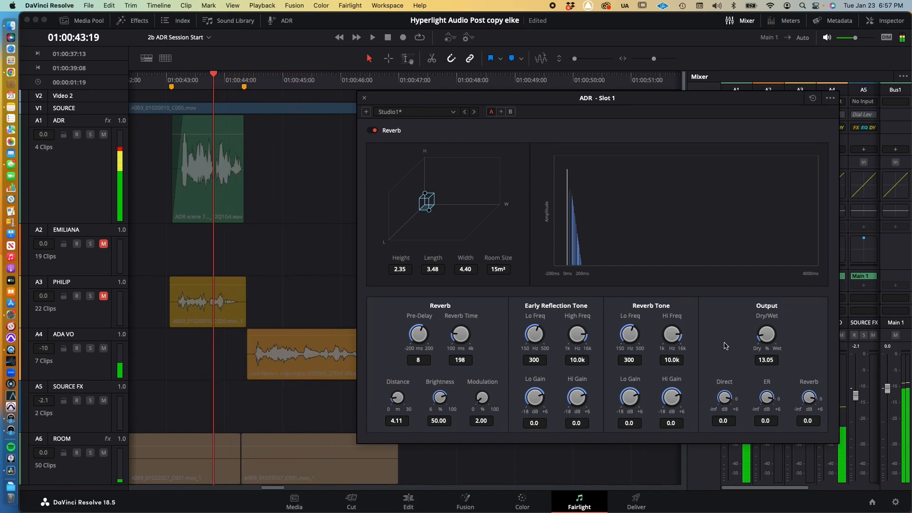
pyautogui.press('k')
pyautogui.press('l')
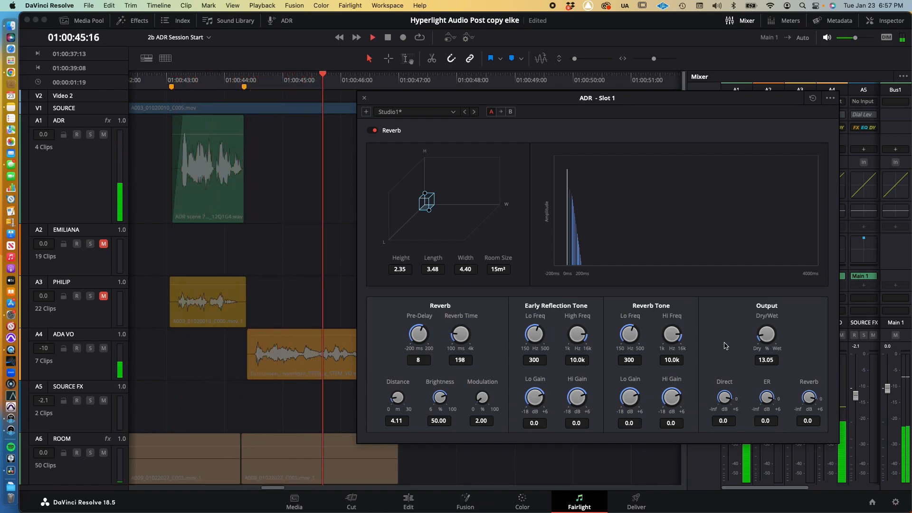
pyautogui.moveTo(671, 97); pyautogui.dragTo(543, 231)
# Raise the first ADR clip's volume by 1.2 dB and audition it
pyautogui.press('j')
pyautogui.press('j')
pyautogui.press('j')
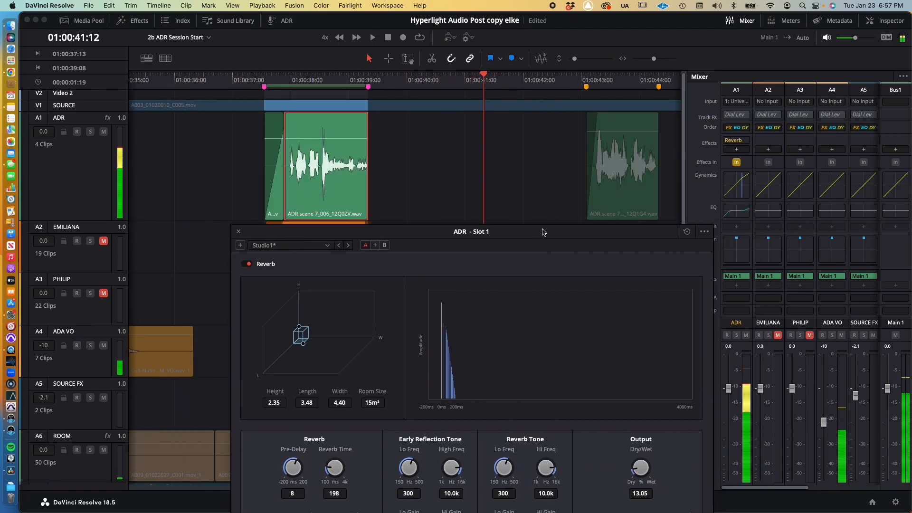
pyautogui.press('l')
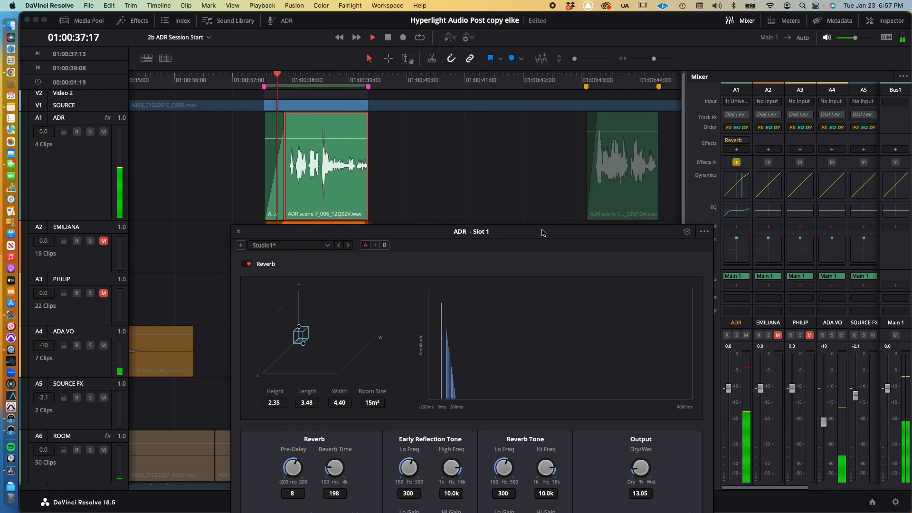
pyautogui.press('k')
pyautogui.moveTo(346, 141); pyautogui.dragTo(346, 139)
pyautogui.press('j')
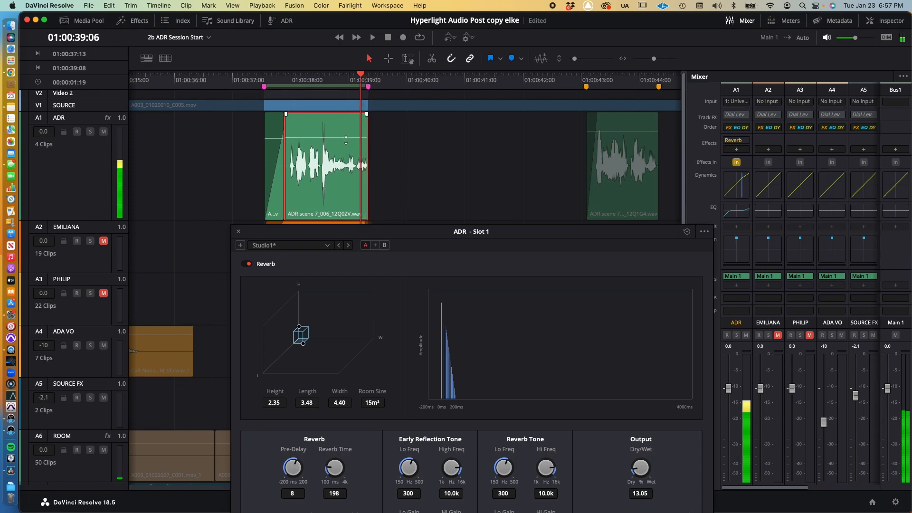
pyautogui.press('k')
pyautogui.press('l')
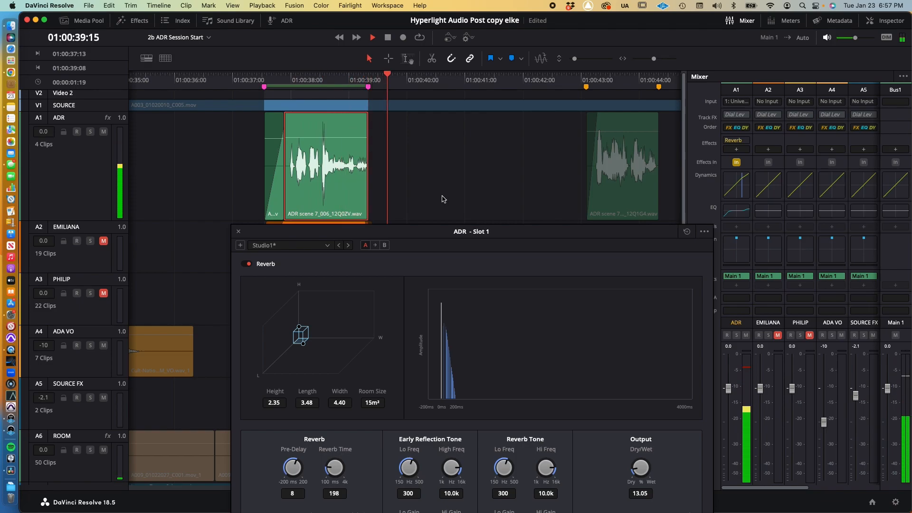
pyautogui.press('k')
# Turn the reverb Dry/Wet up to 20.08 and audition the wetter line
pyautogui.moveTo(640, 468); pyautogui.dragTo(654, 470)
pyautogui.press('j')
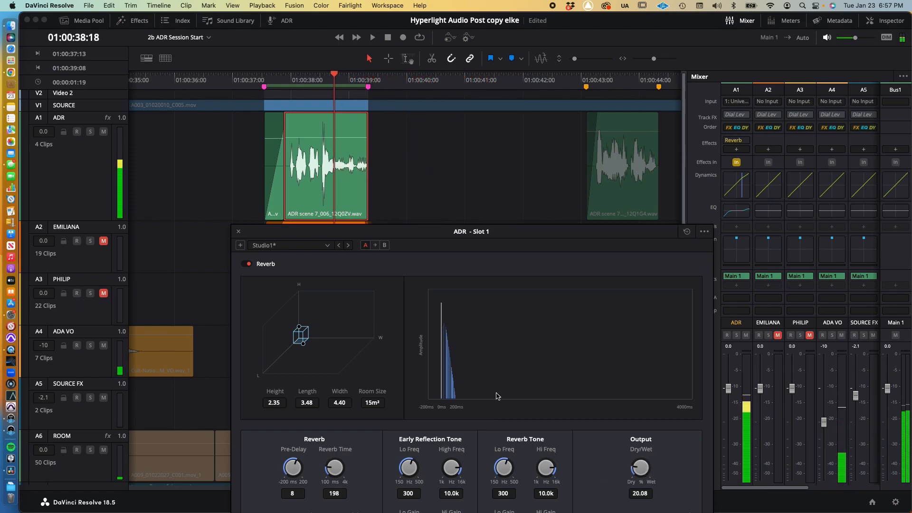
pyautogui.press('l')
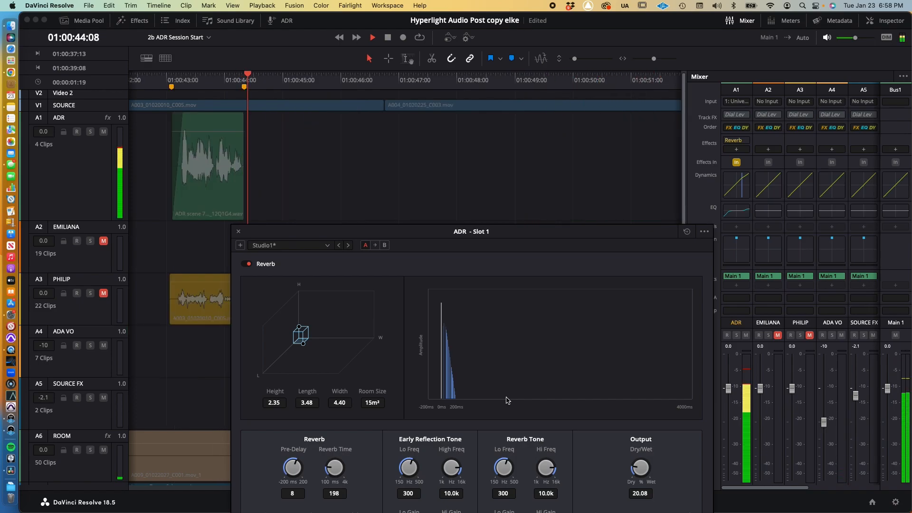
pyautogui.press('k')
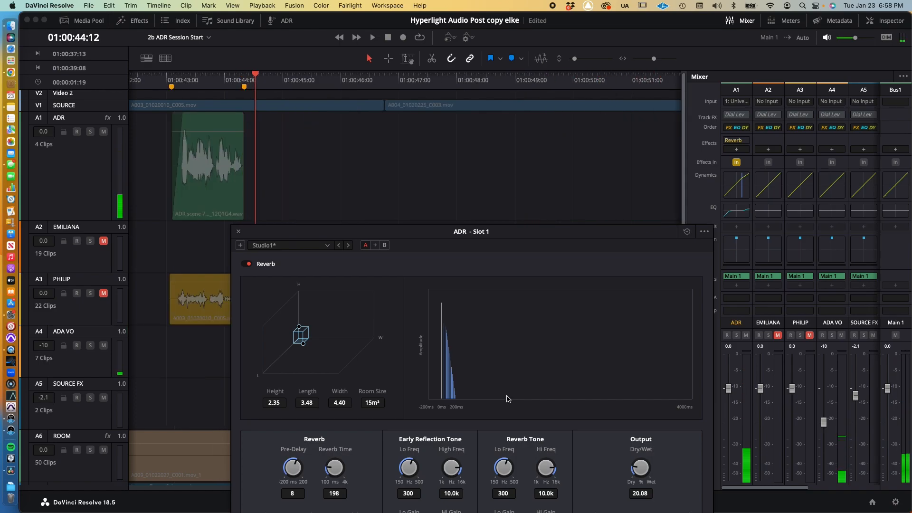
# Close the reverb window and review the ADR track's Dynamics settings
pyautogui.click(240, 229)
pyautogui.click(240, 231)
pyautogui.click(240, 231)
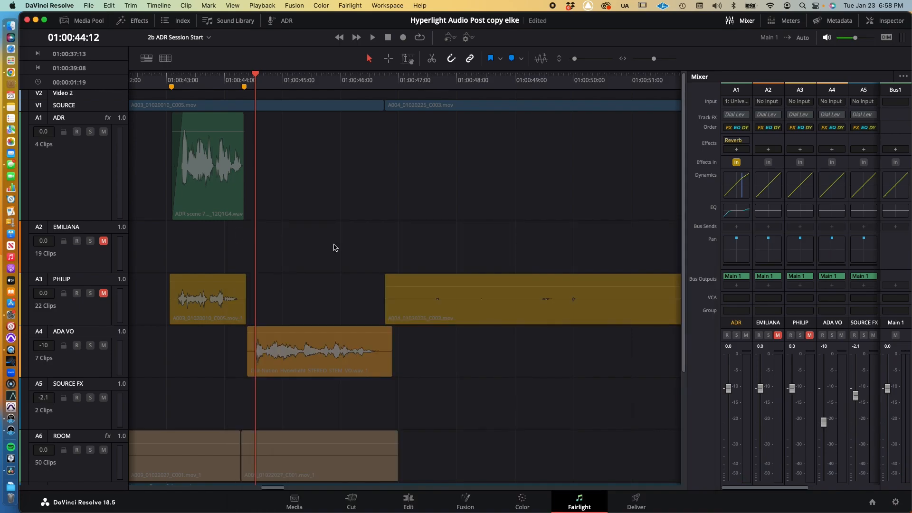
pyautogui.doubleClick(738, 185)
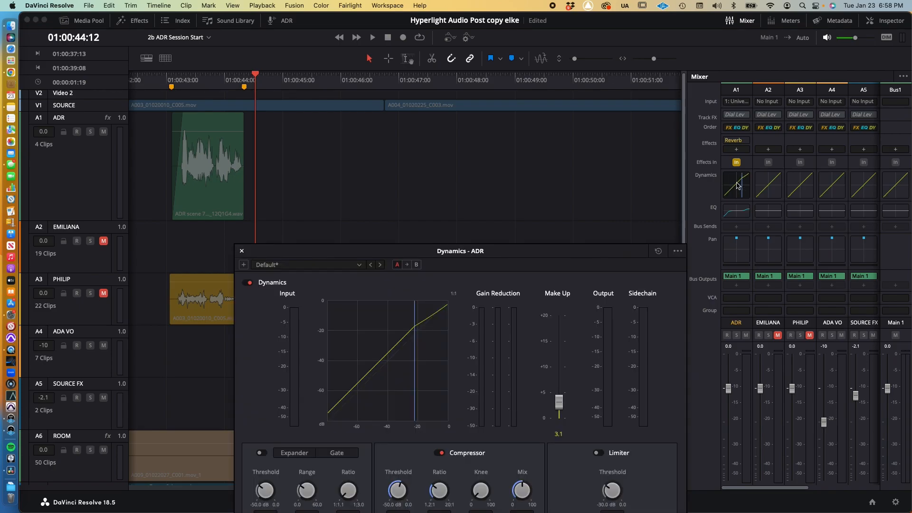
pyautogui.moveTo(516, 252); pyautogui.dragTo(507, 111)
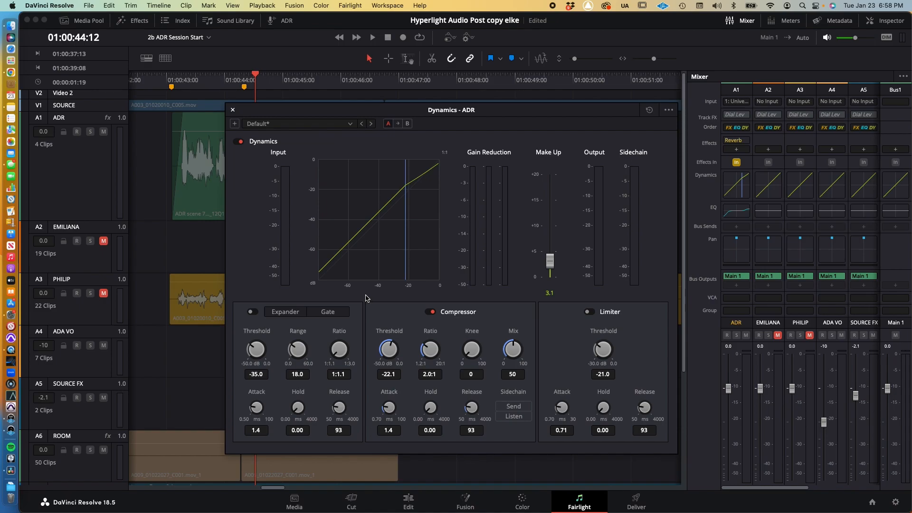
pyautogui.click(232, 109)
# Review the ADR track's EQ settings, then reopen the reverb window to check its controls
pyautogui.doubleClick(736, 211)
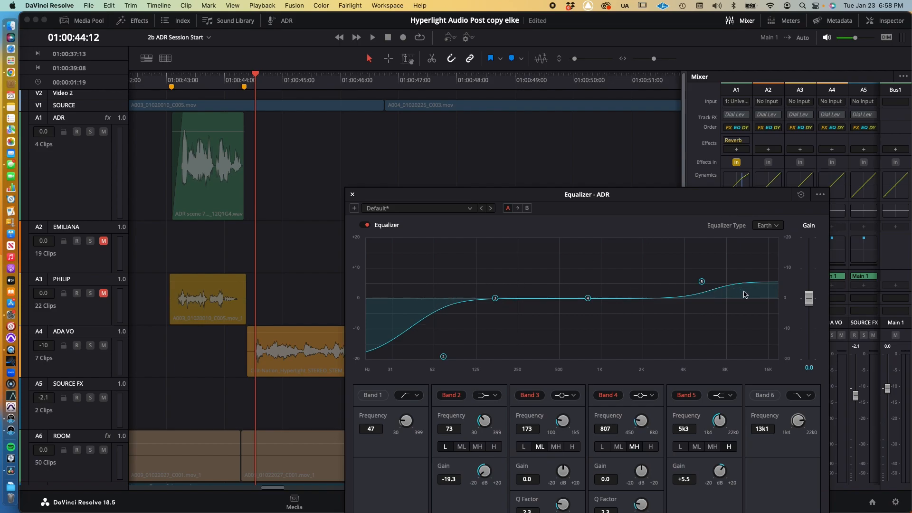
pyautogui.moveTo(613, 204); pyautogui.dragTo(576, 155)
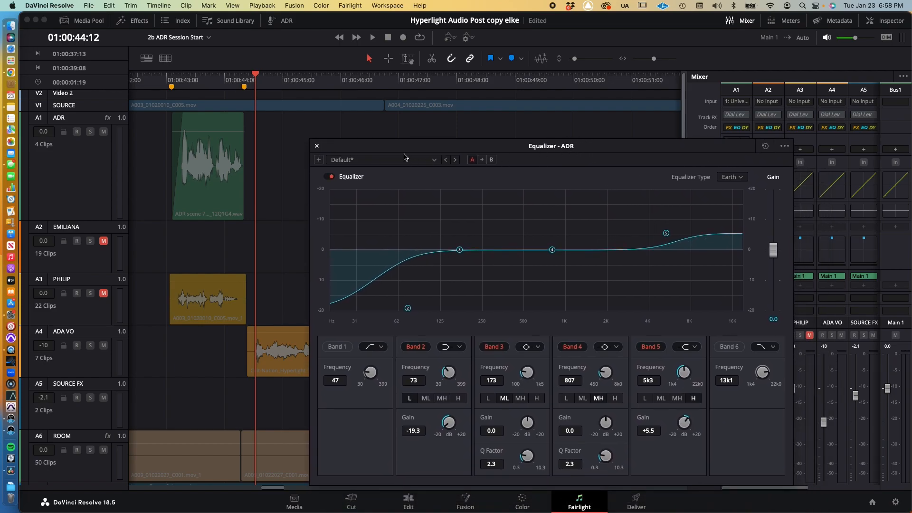
pyautogui.click(318, 147)
pyautogui.moveTo(726, 144)
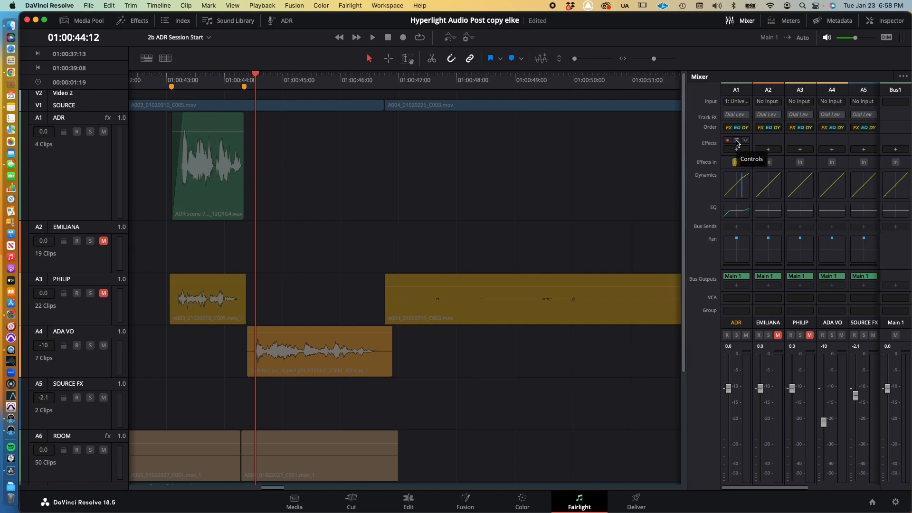
pyautogui.click(739, 142)
pyautogui.moveTo(545, 233); pyautogui.dragTo(540, 96)
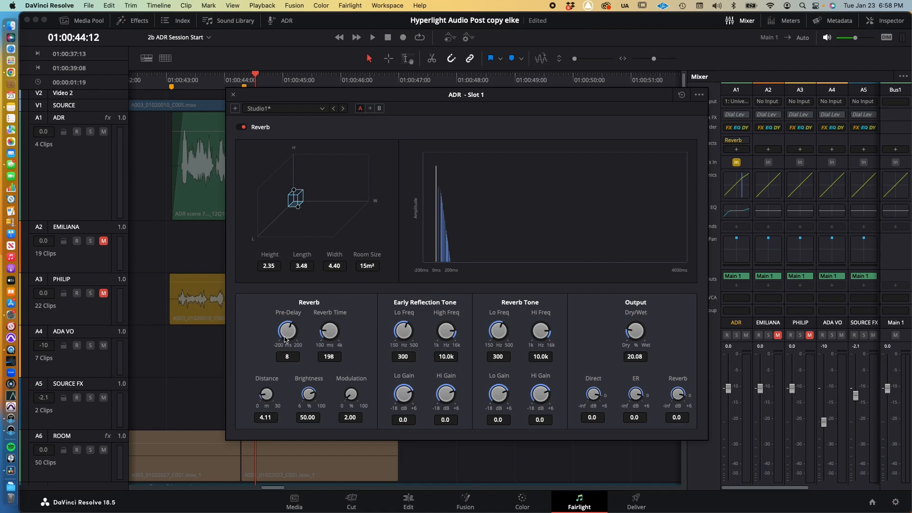
# Close the reverb window, hide the Mixer, and return the playhead to the In point
pyautogui.click(234, 95)
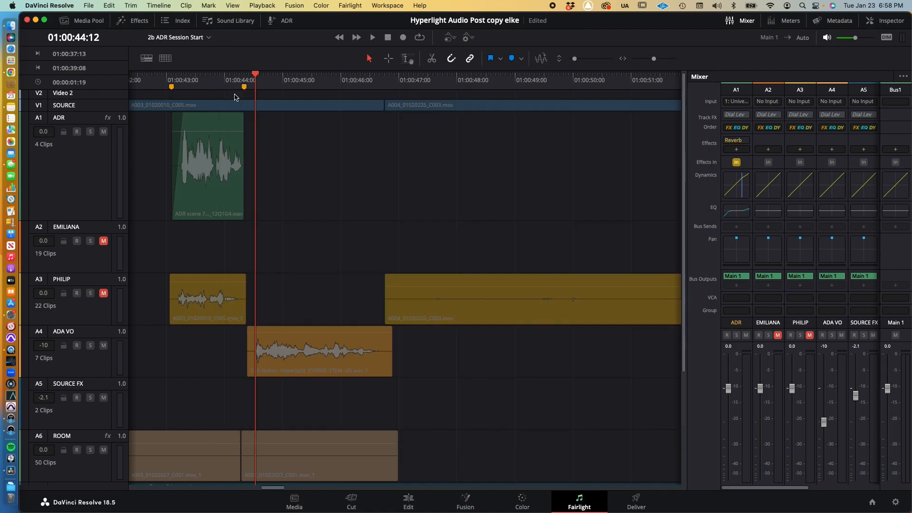
pyautogui.hscroll(-3, 366, 142)
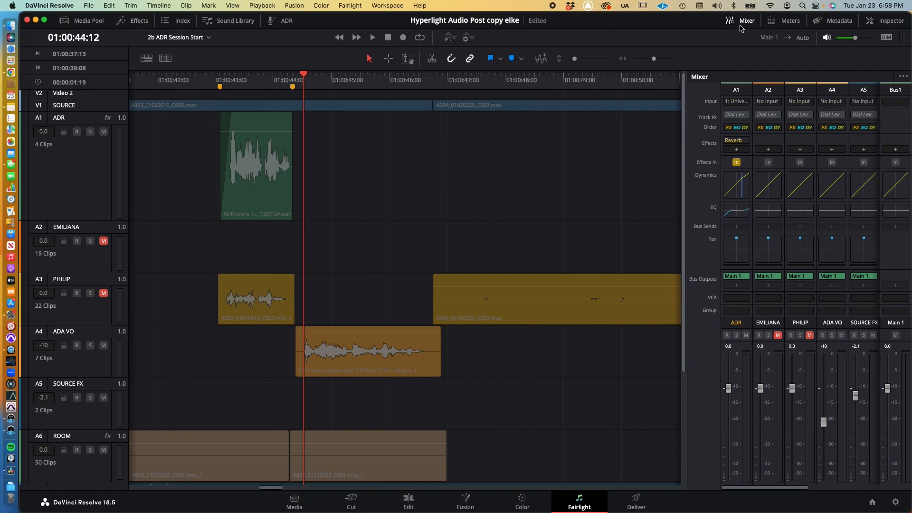
pyautogui.click(745, 22)
pyautogui.hscroll(-10, 393, 147)
pyautogui.click(394, 144)
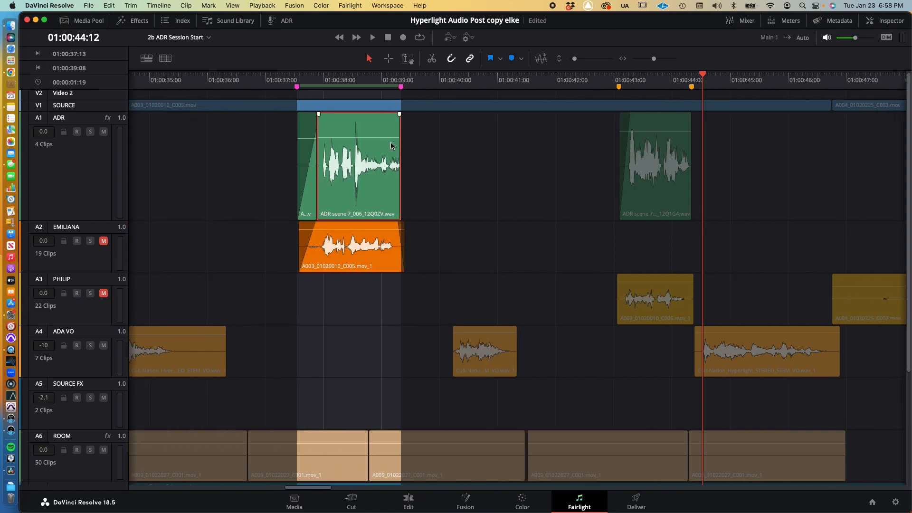
pyautogui.hotkey('shift', 'i')
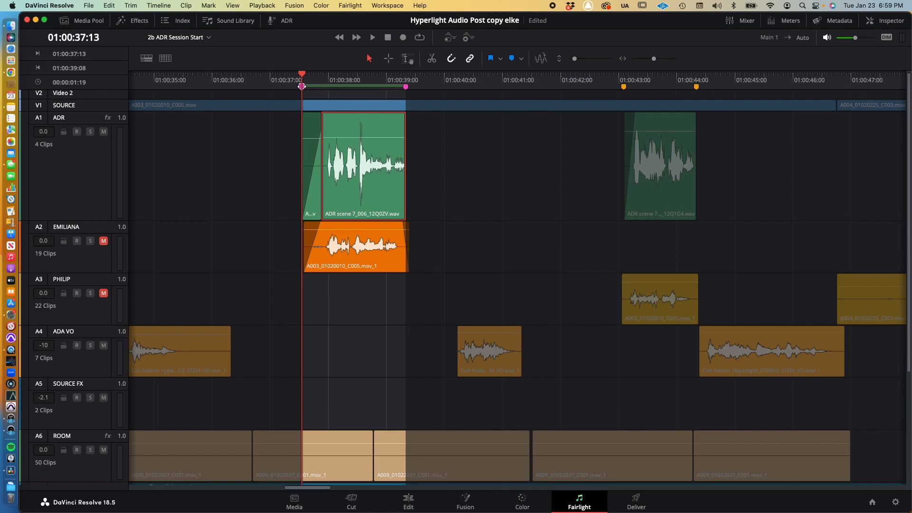
# Clear the old In point and mark In at 01:00:37:13, Out at 01:00:44:08
pyautogui.click(238, 5)
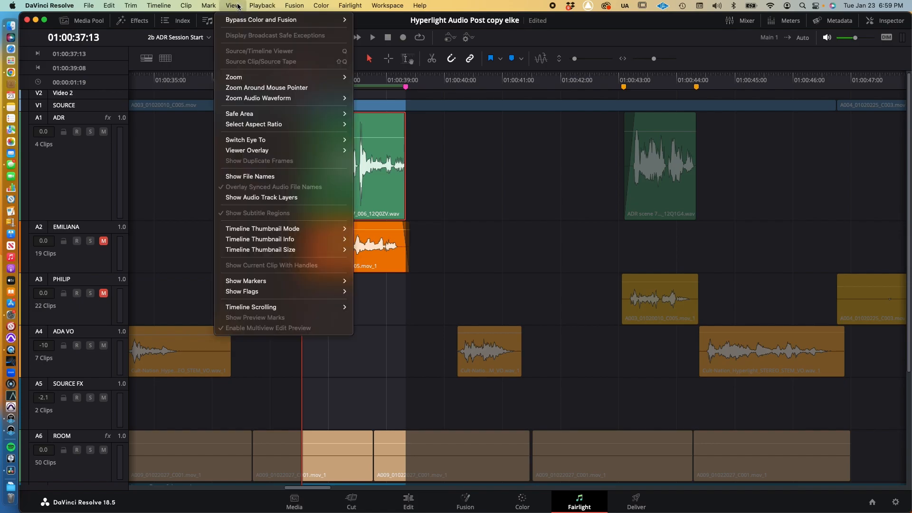
pyautogui.moveTo(204, 8)
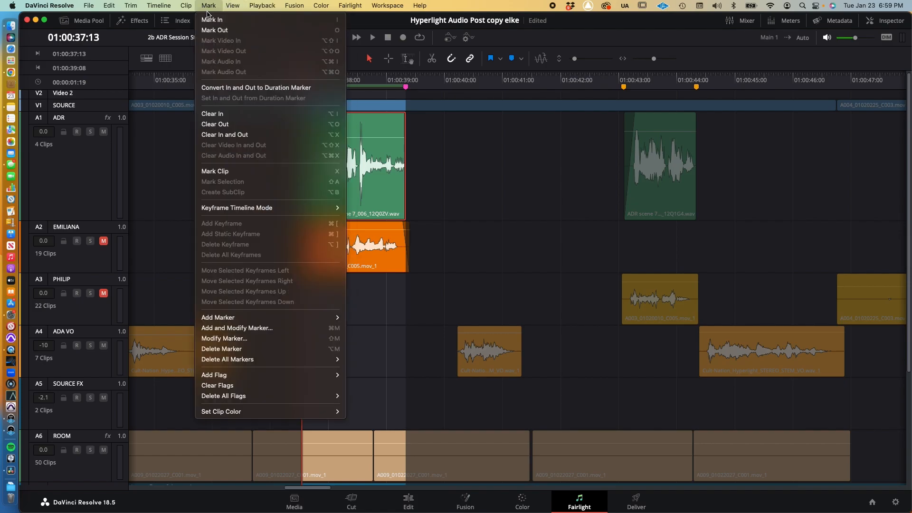
pyautogui.click(217, 113)
pyautogui.click(209, 7)
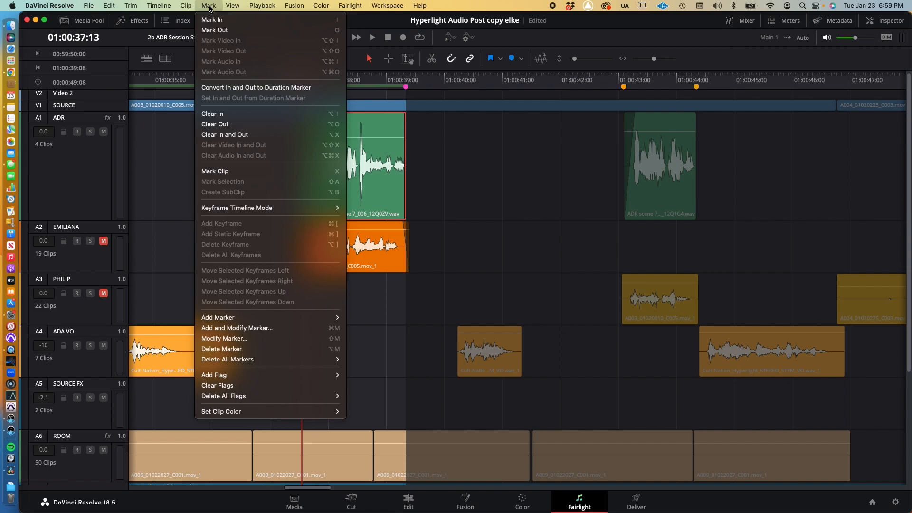
pyautogui.click(215, 30)
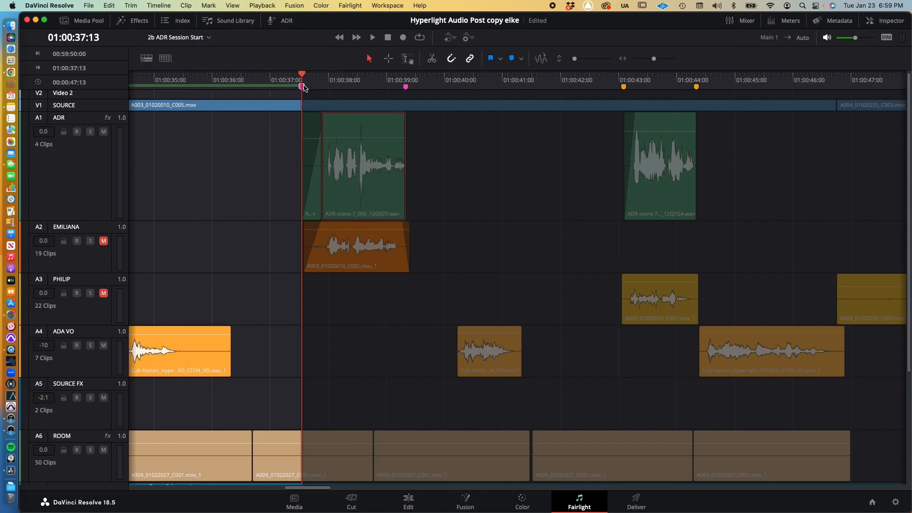
pyautogui.press('i')
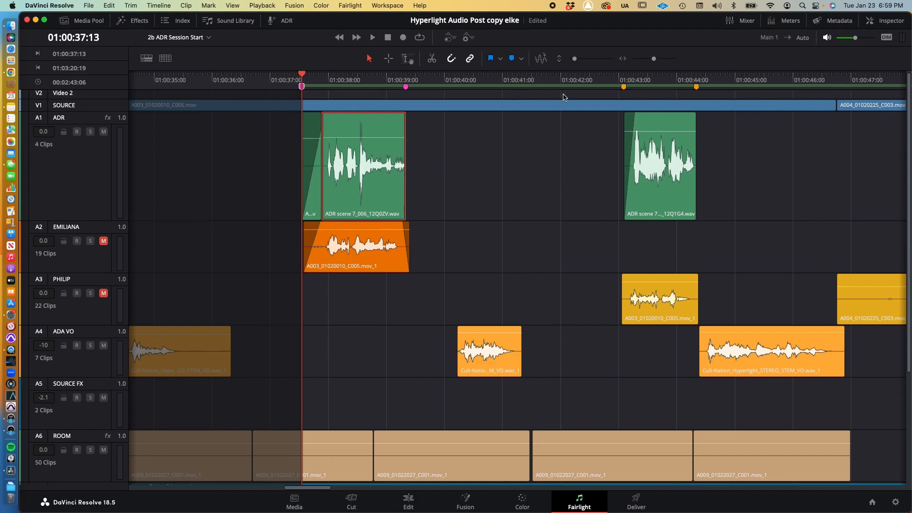
pyautogui.click(697, 88)
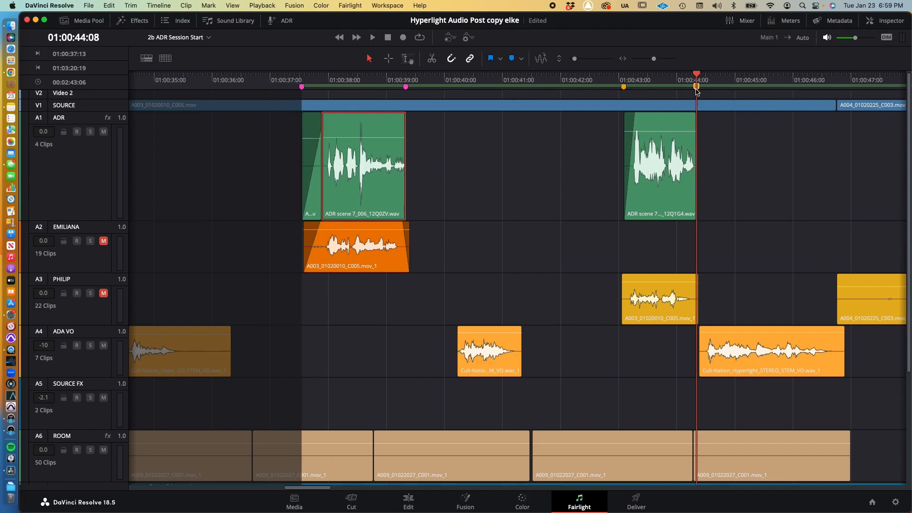
pyautogui.press('o')
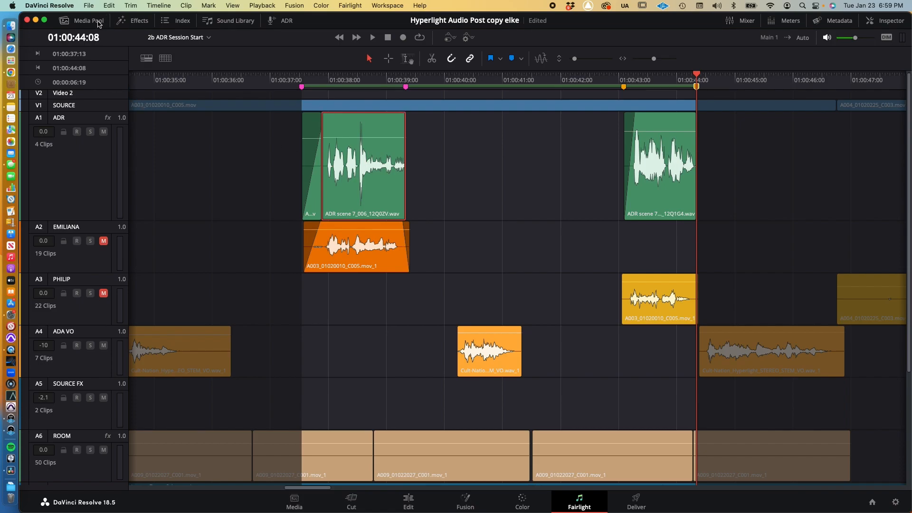
# Switch to the Deliver page and clear the 'Untitled' render file name
pyautogui.click(634, 504)
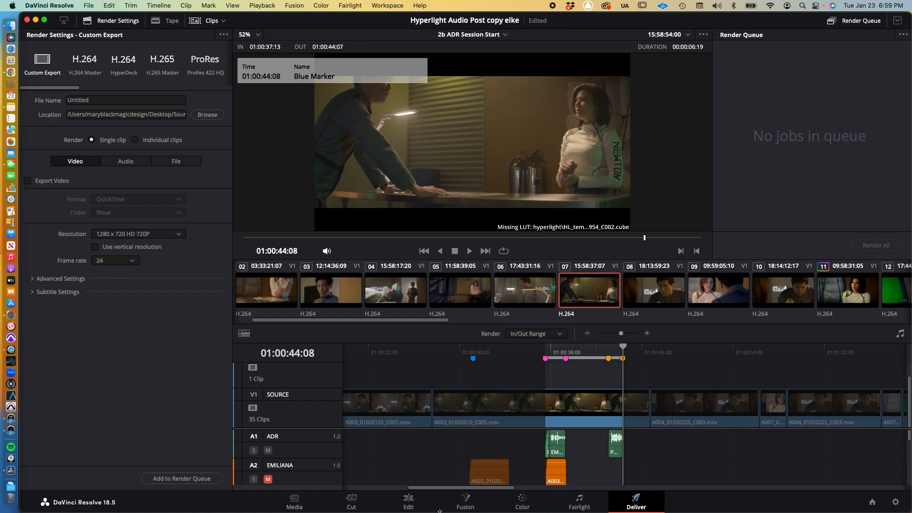
pyautogui.moveTo(93, 101); pyautogui.dragTo(66, 101)
pyautogui.press('BackSpace')
# Set the render location to RTVF davinci lessons > Lesson 2 recording voiceover and ADR
pyautogui.click(207, 115)
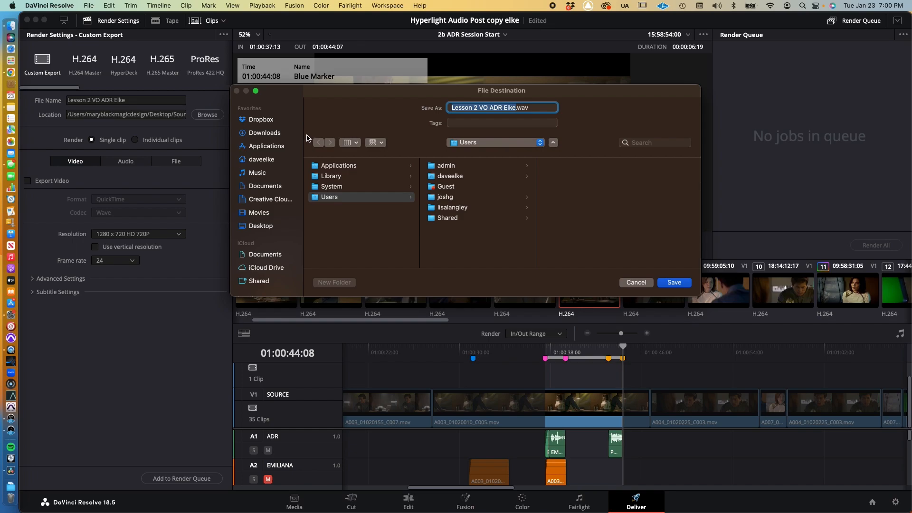
pyautogui.scroll(-5, 268, 262)
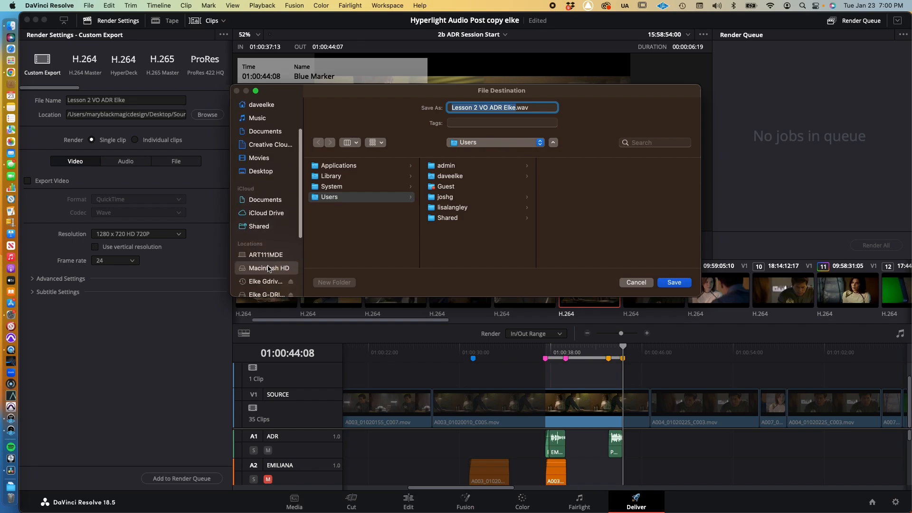
pyautogui.click(279, 252)
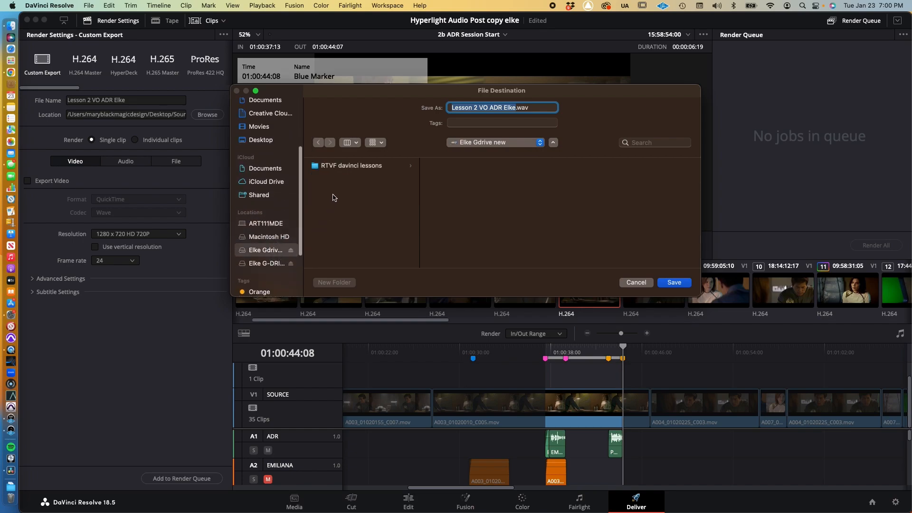
pyautogui.scroll(-6, 348, 176)
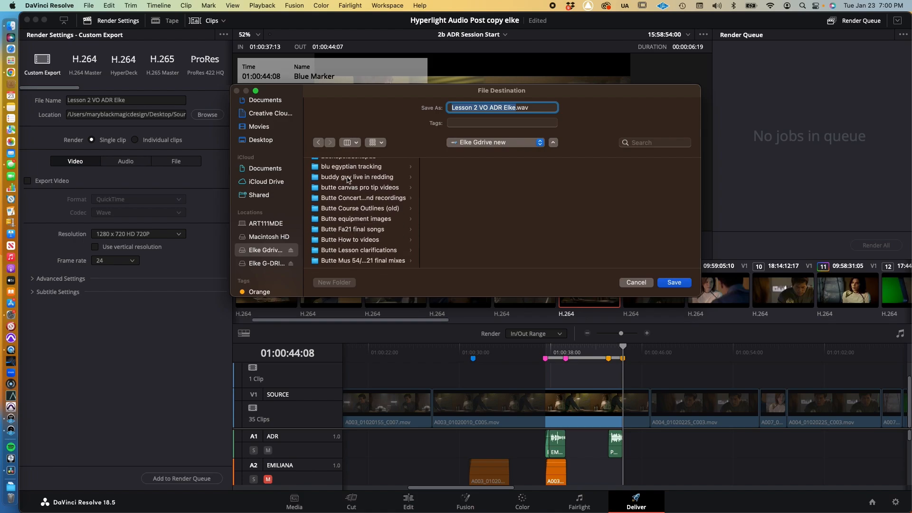
pyautogui.scroll(-10, 348, 180)
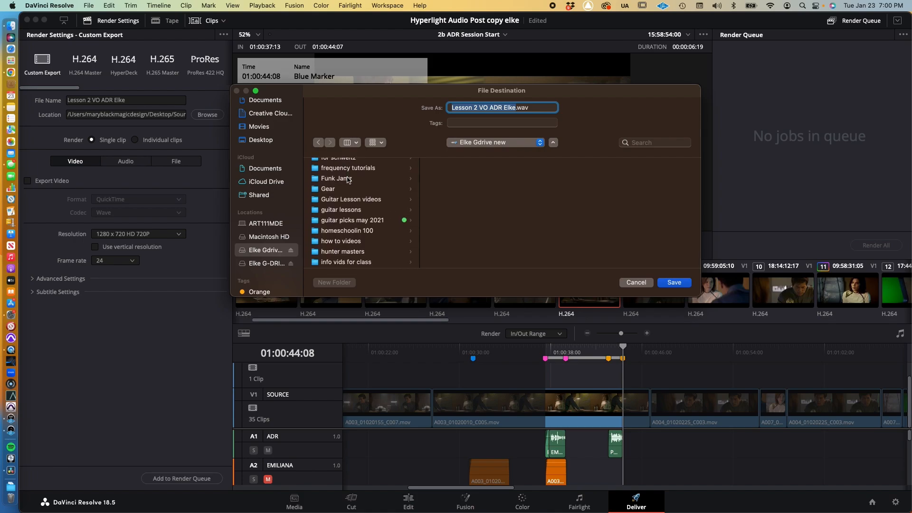
pyautogui.scroll(-10, 347, 180)
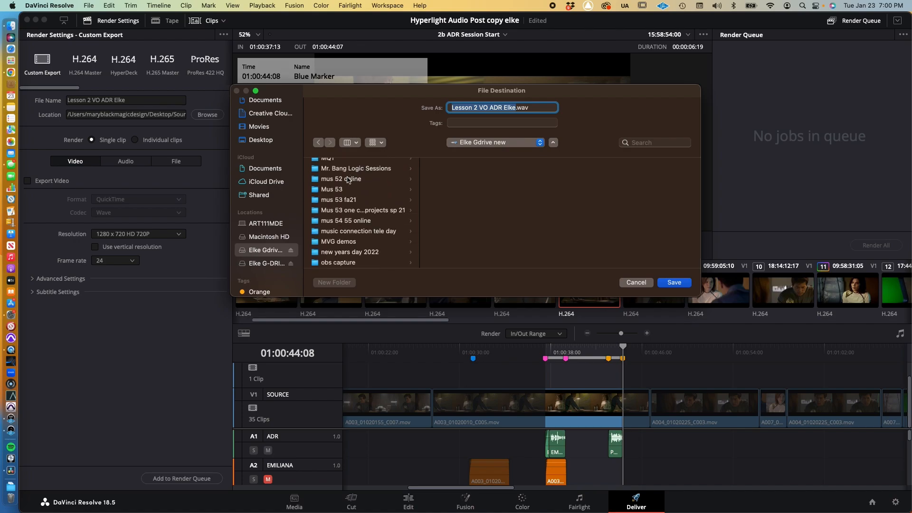
pyautogui.scroll(-8, 347, 180)
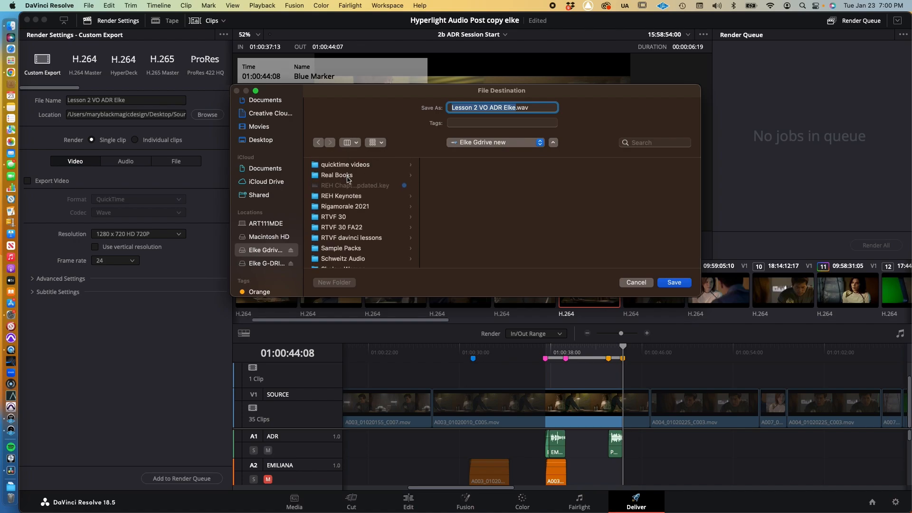
pyautogui.click(354, 238)
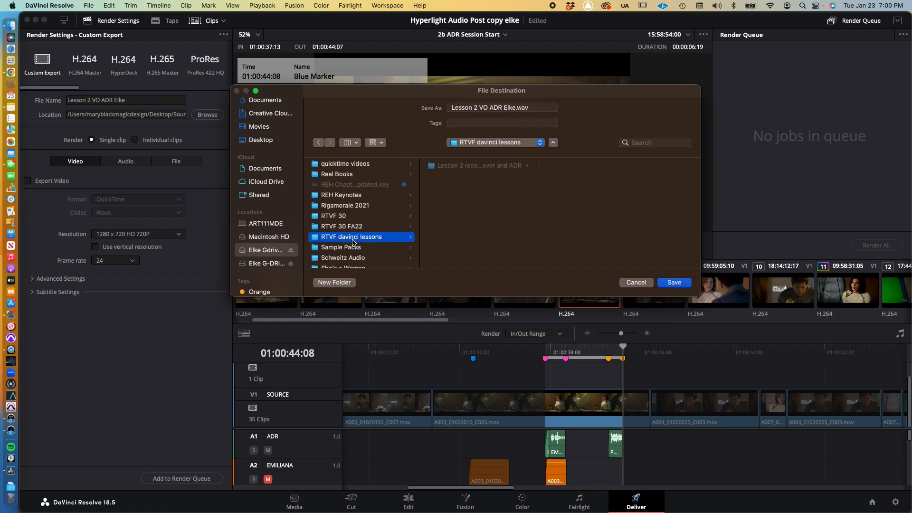
pyautogui.click(463, 166)
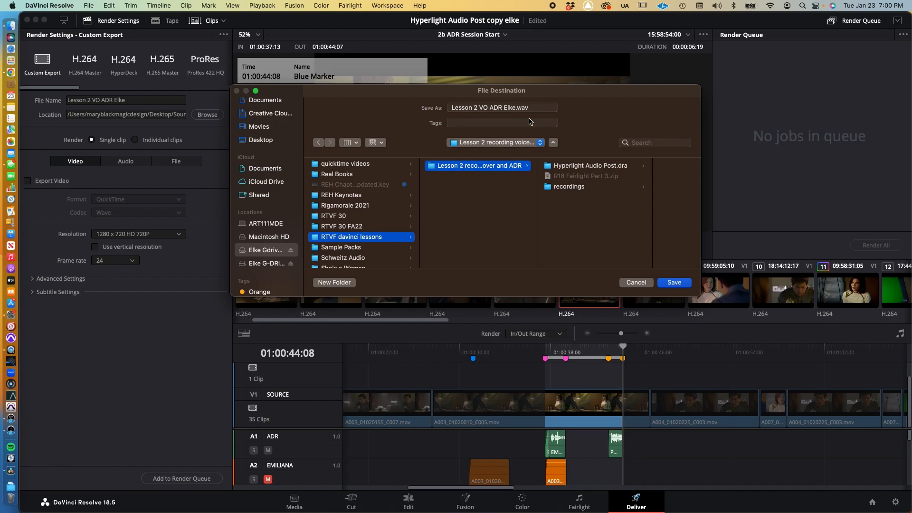
pyautogui.click(675, 284)
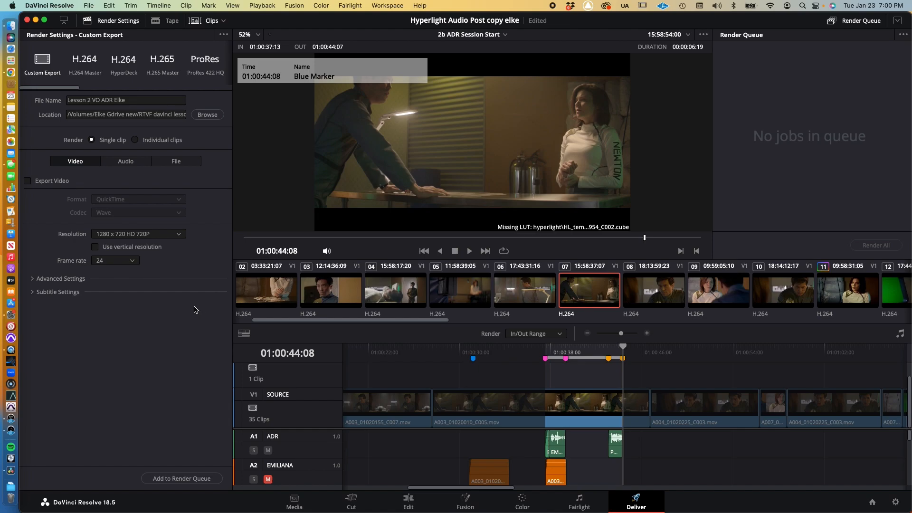
# Queue and render Job 1, the Lesson 2 VO ADR .wav export, then bring Finder over Resolve
pyautogui.click(185, 479)
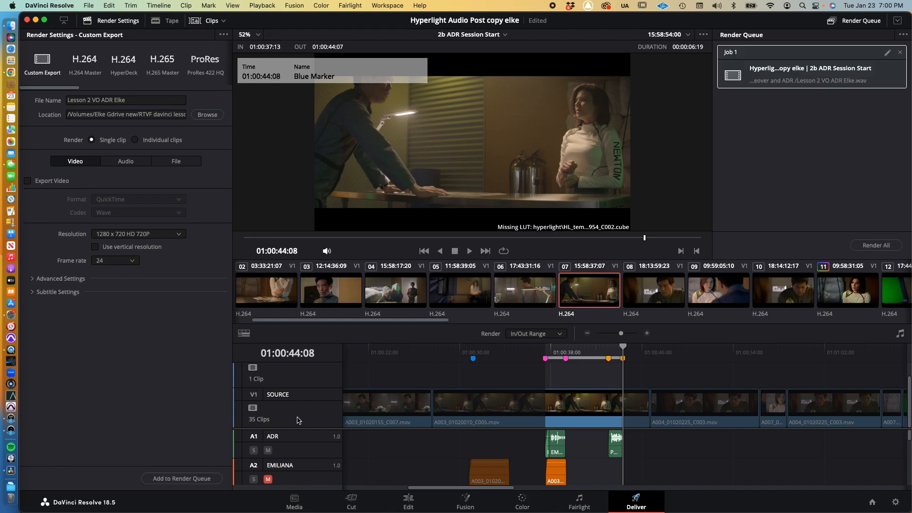
pyautogui.click(874, 246)
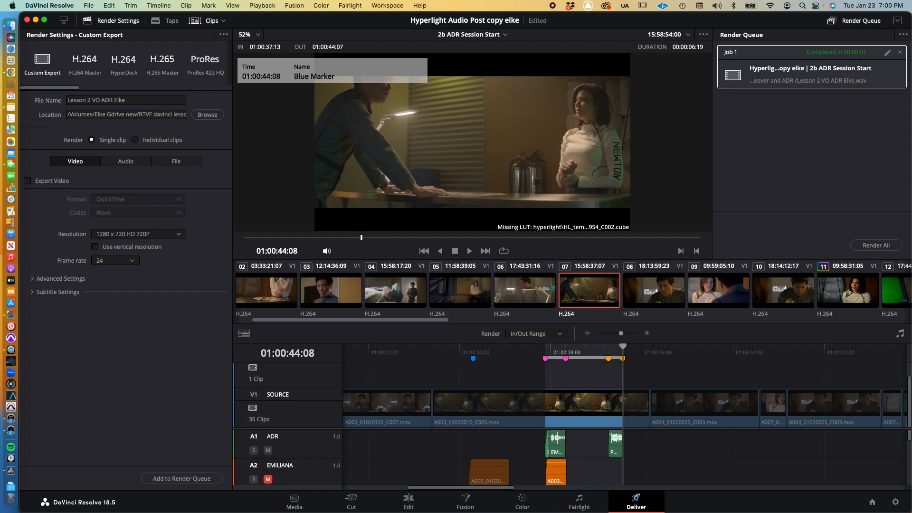
pyautogui.moveTo(911, 158); pyautogui.dragTo(268, 195)
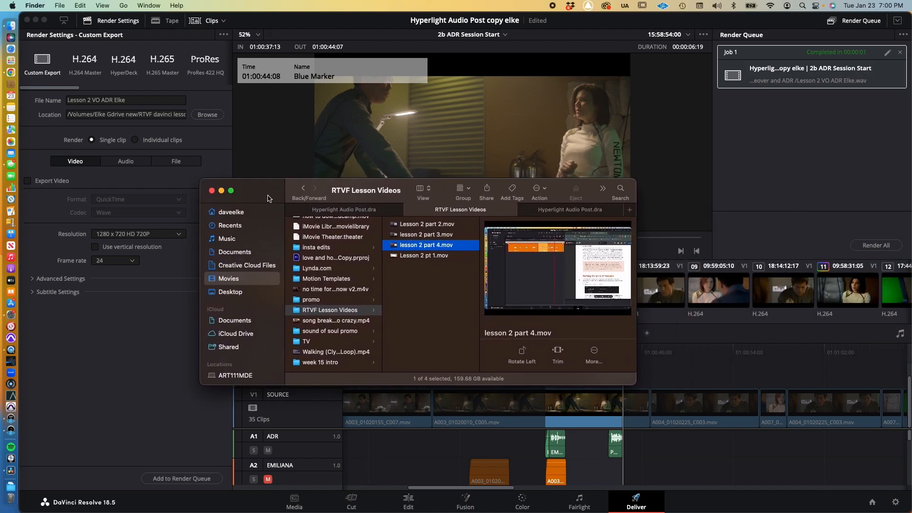
# Switch among the Finder folder tabs, ending in the Lesson 2 project folder
pyautogui.click(336, 208)
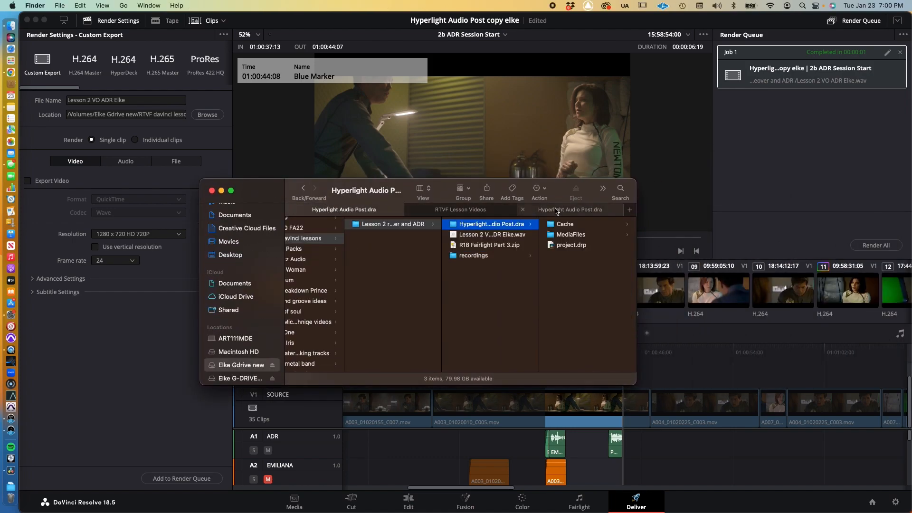
pyautogui.click(555, 211)
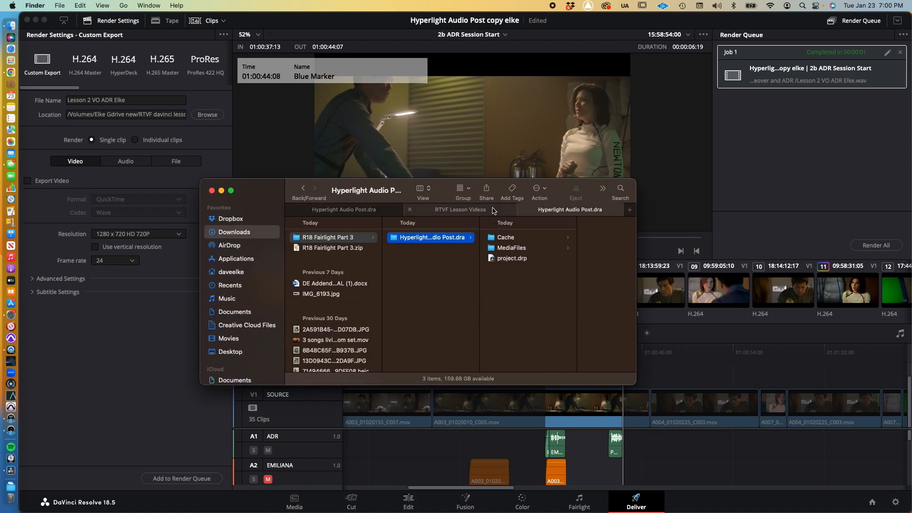
pyautogui.click(493, 210)
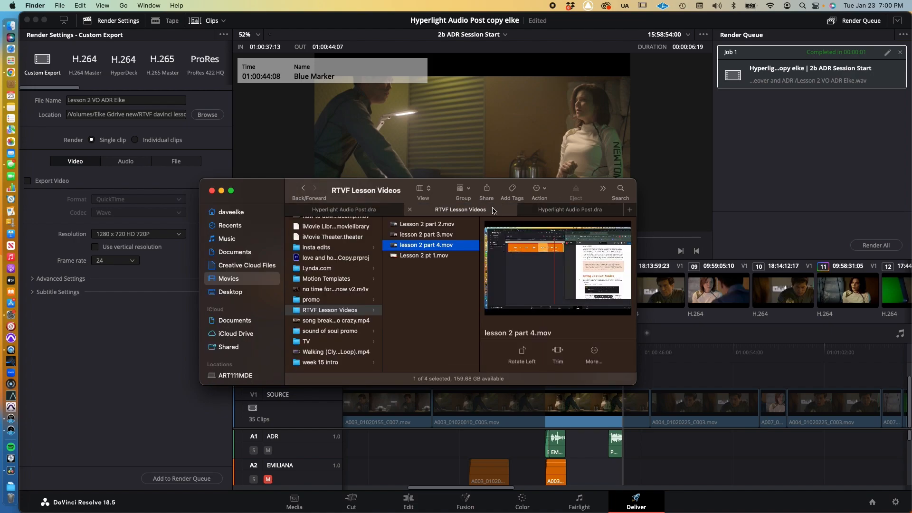
pyautogui.click(372, 209)
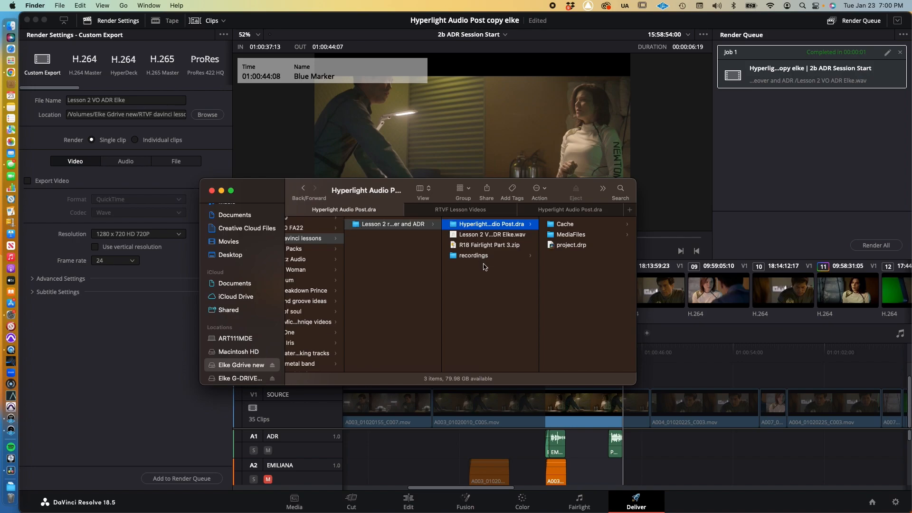
# Quick Look the 7-second Lesson 2 VO ADR .wav, then return to Resolve
pyautogui.click(481, 236)
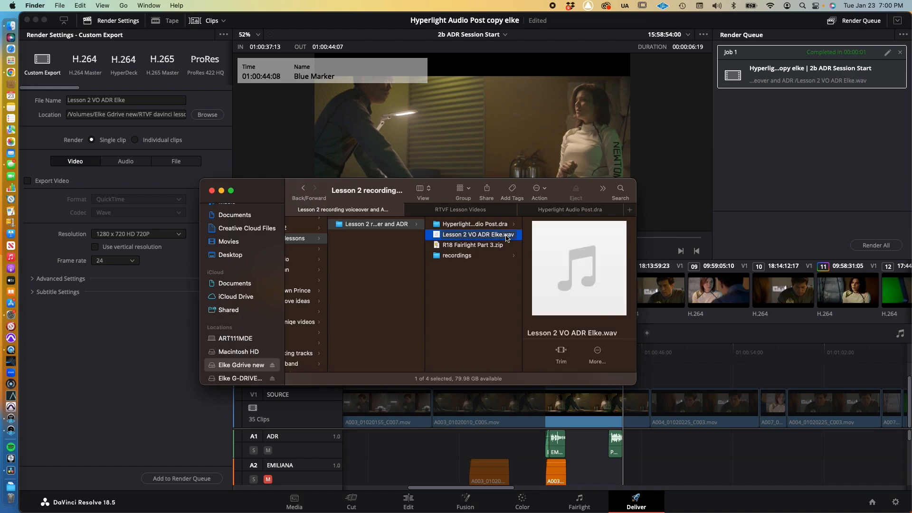
pyautogui.press('space')
pyautogui.press('space')
pyautogui.click(146, 384)
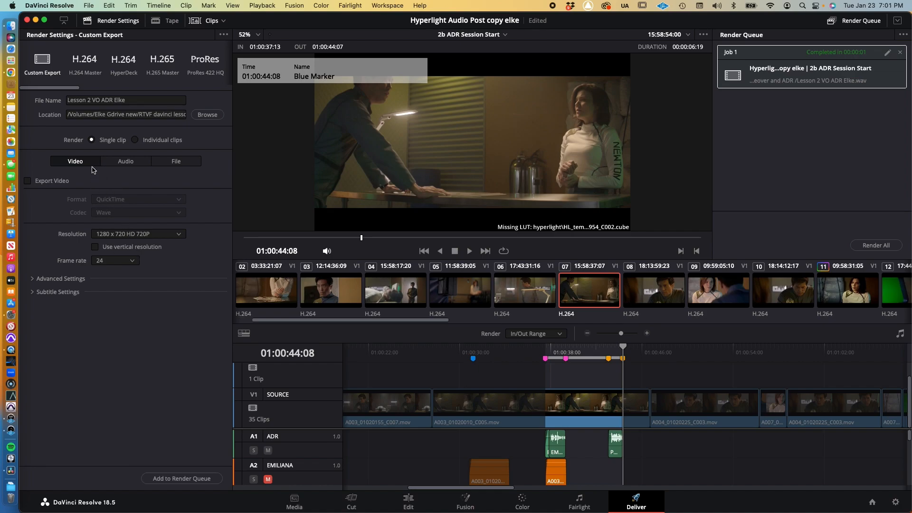
# Turn on Export Video as QuickTime H.264 at 1280x720, 24 fps, and switch to Finder
pyautogui.click(27, 181)
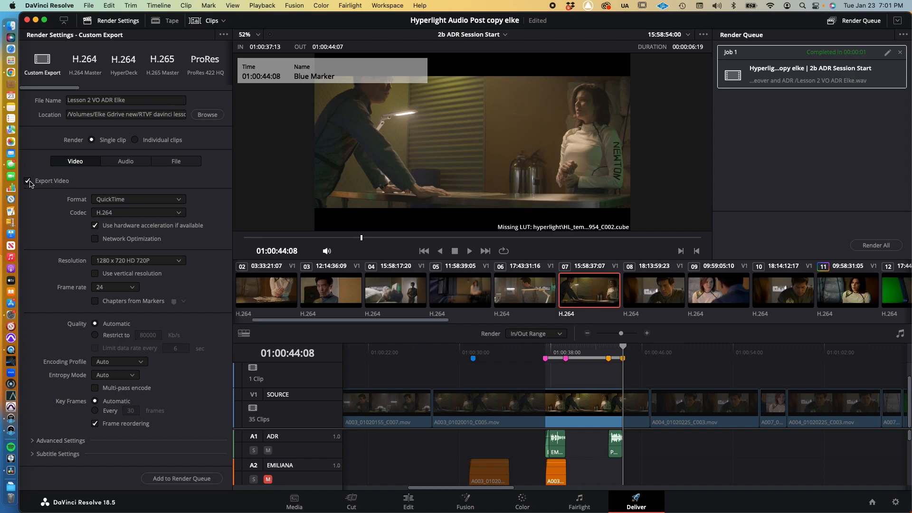
pyautogui.press('super+Tab')
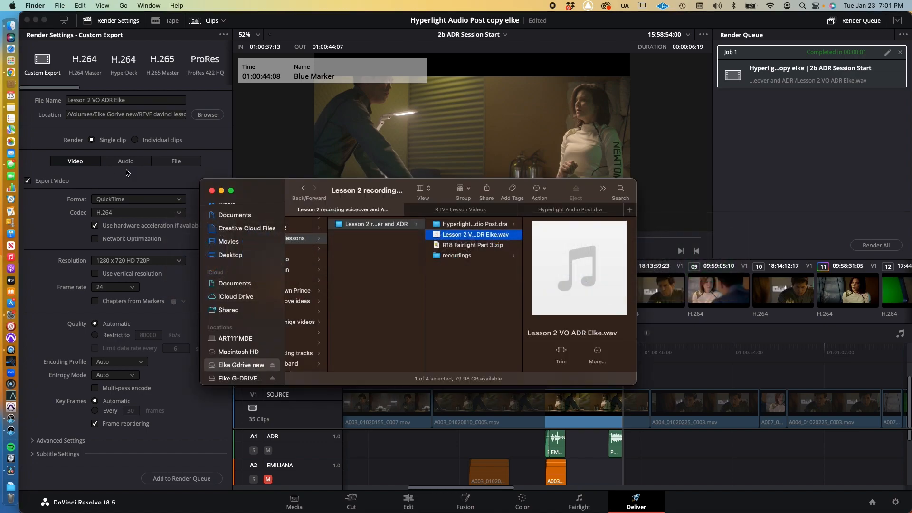
# Move the old Lesson 2 VO ADR .wav to the Trash and return to Resolve
pyautogui.rightClick(473, 236)
pyautogui.click(492, 266)
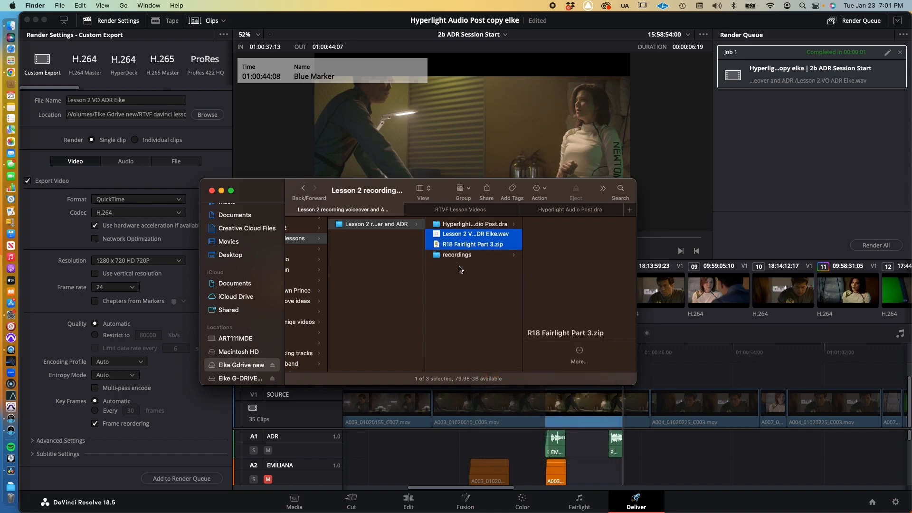
pyautogui.click(221, 163)
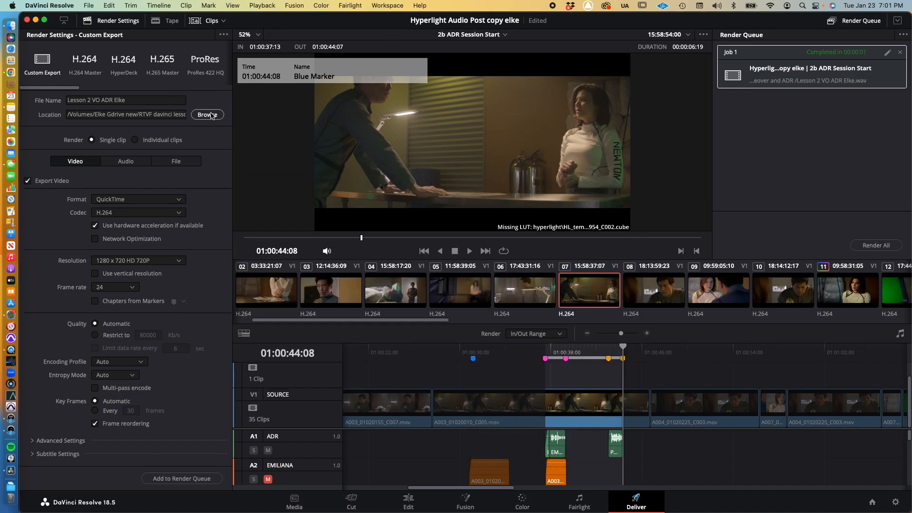
# Replace the finished wav job with a new Job 1 rendering the .mov, then check Finder
pyautogui.click(899, 52)
pyautogui.click(187, 479)
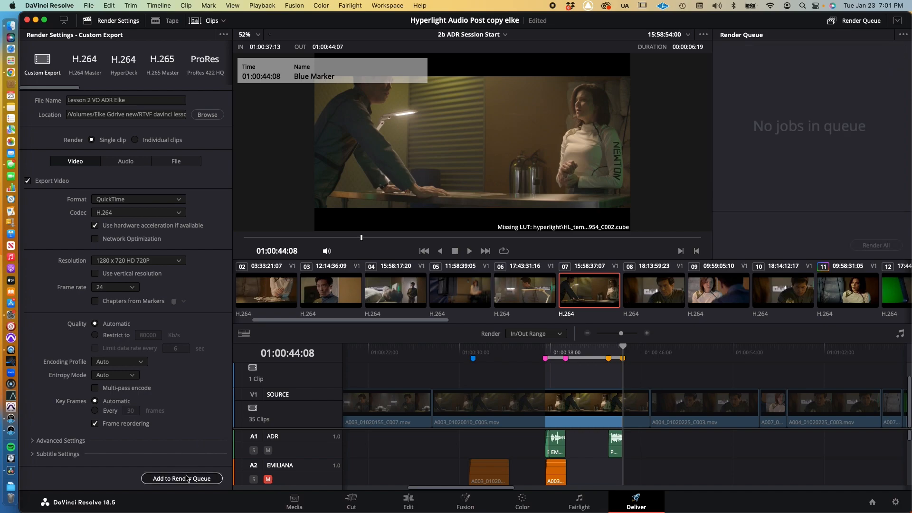
pyautogui.click(862, 245)
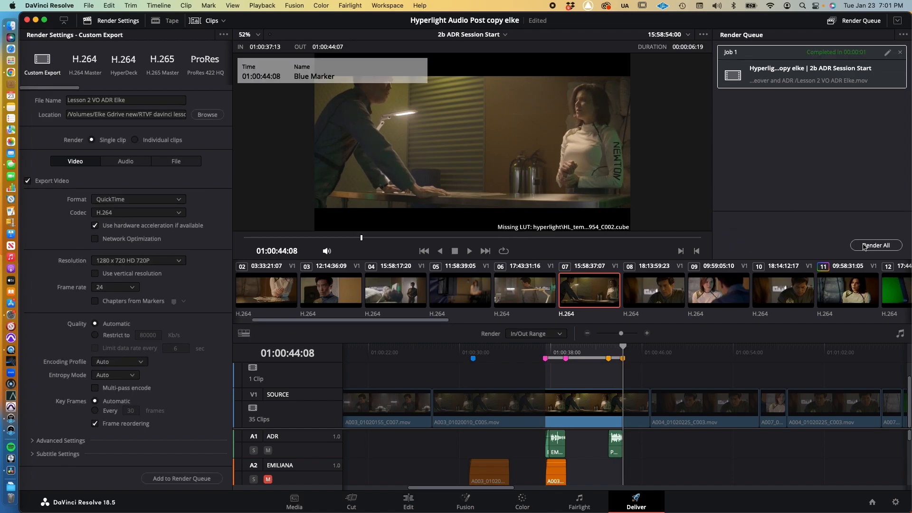
pyautogui.press('super+Tab')
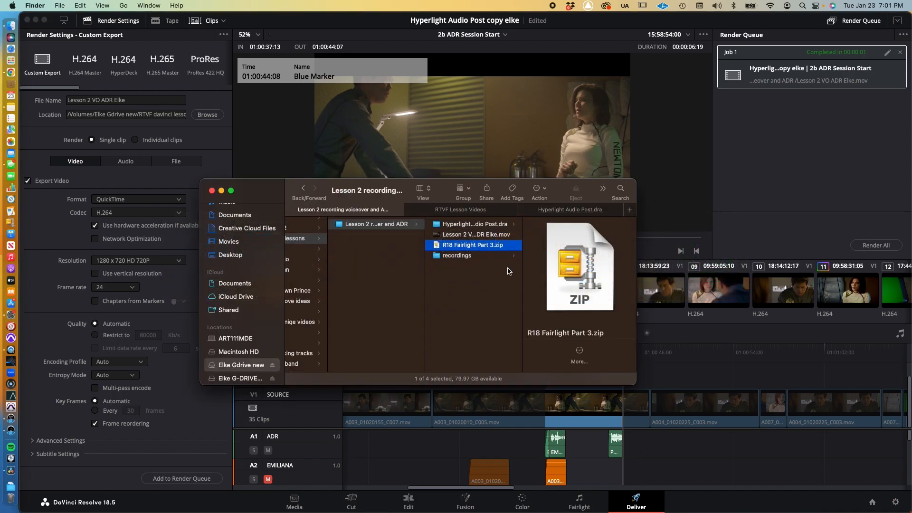
# Play the rendered Lesson 2 VO ADR .mov through its full 7 seconds in Quick Look, then close it
pyautogui.click(493, 234)
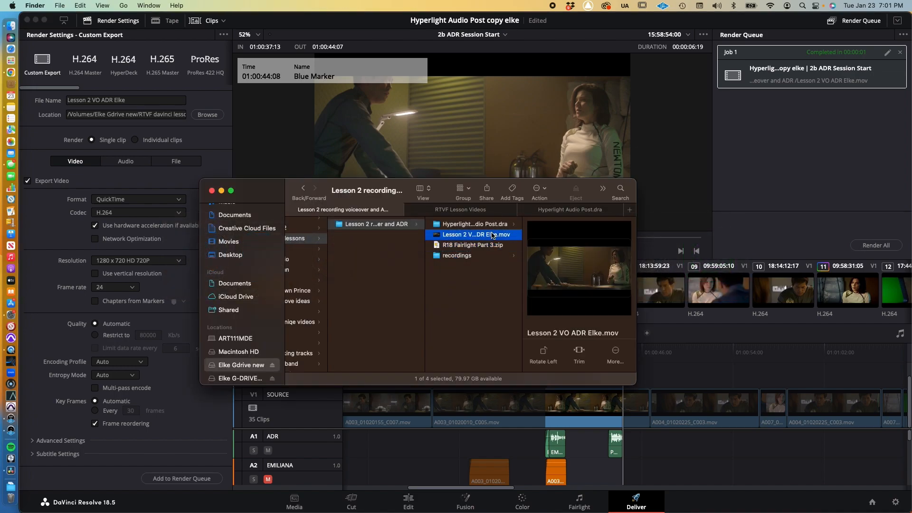
pyautogui.click(493, 235)
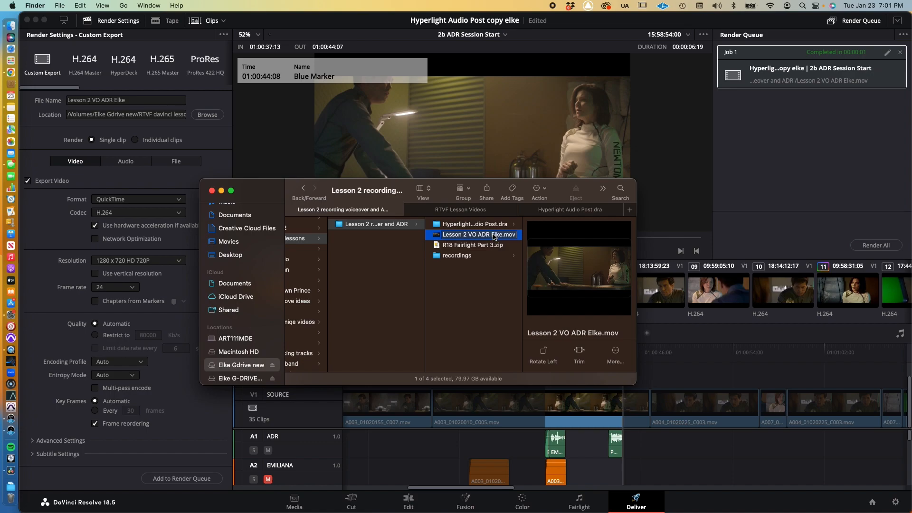
pyautogui.press('Return')
pyautogui.press('space')
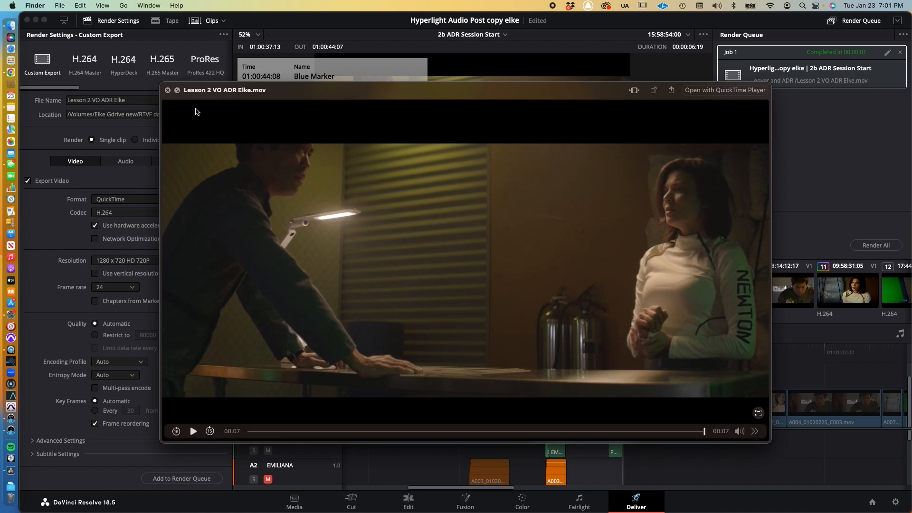
pyautogui.click(168, 91)
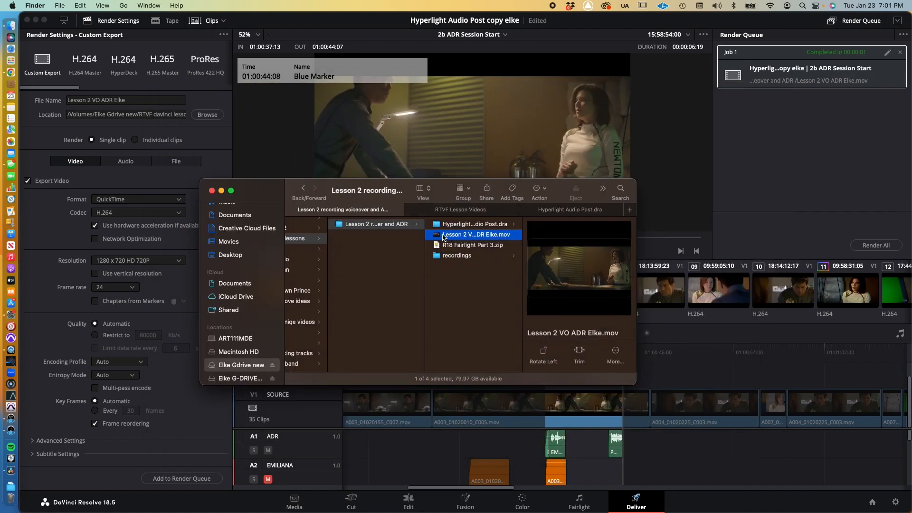
pyautogui.click(294, 28)
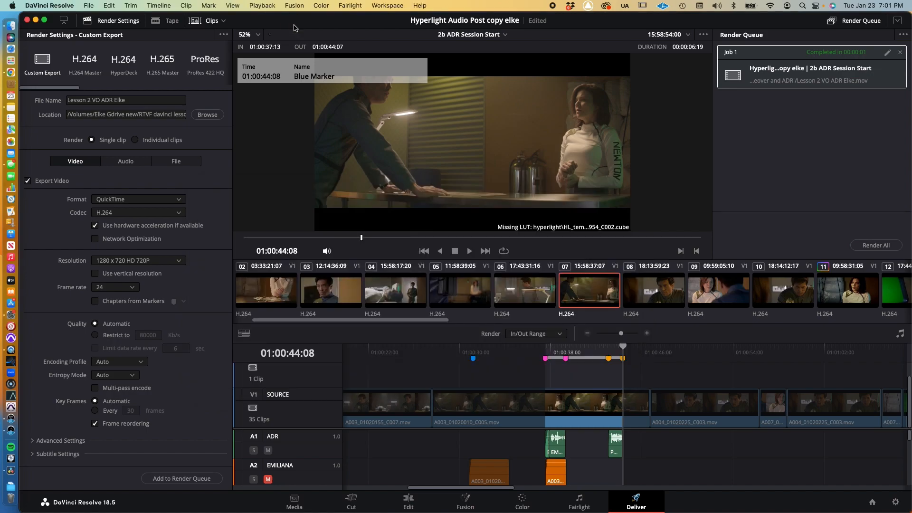